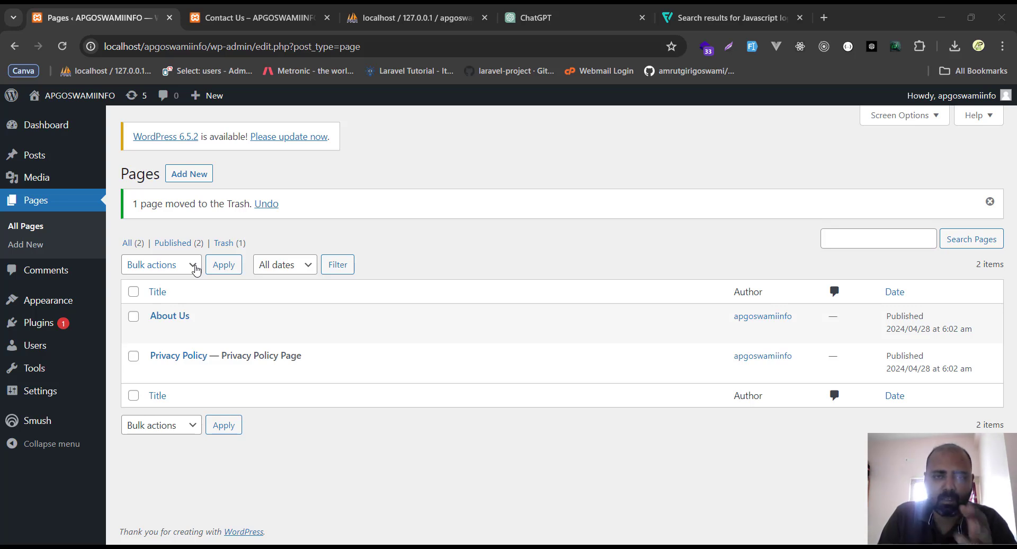
Search the plugin directory for "simple contact form" from the page for adding new plugins.
mouse_move(23, 303)
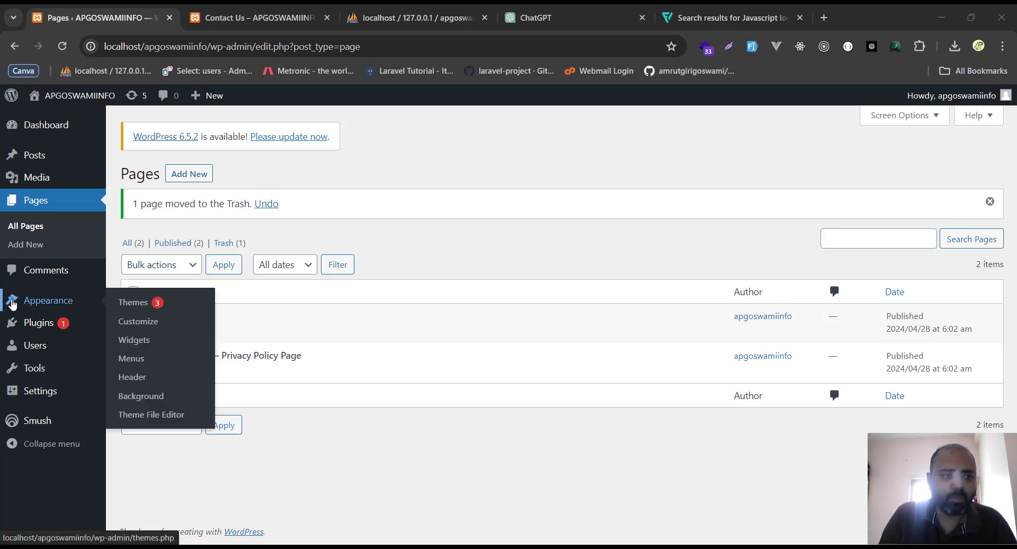
click(29, 324)
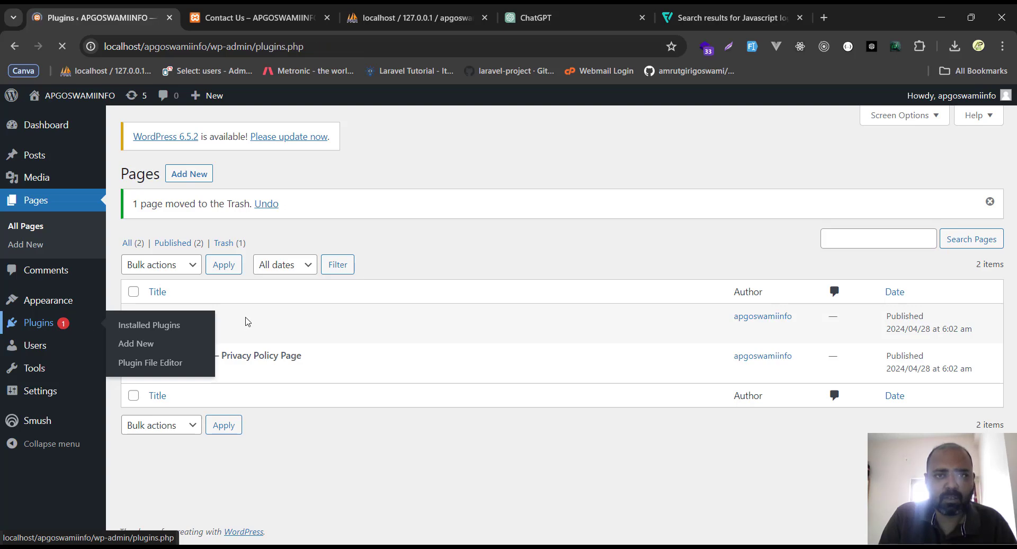
click(200, 176)
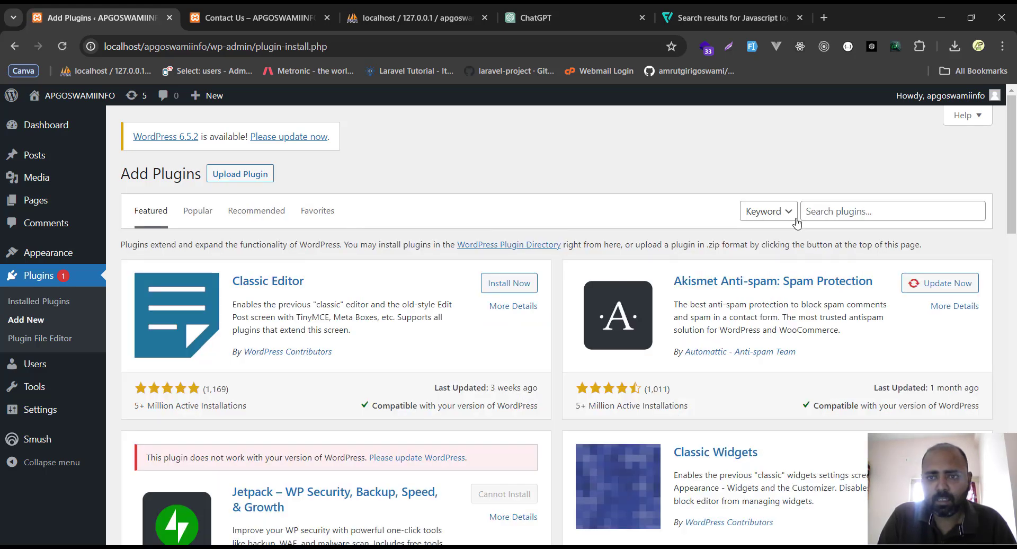
click(816, 212)
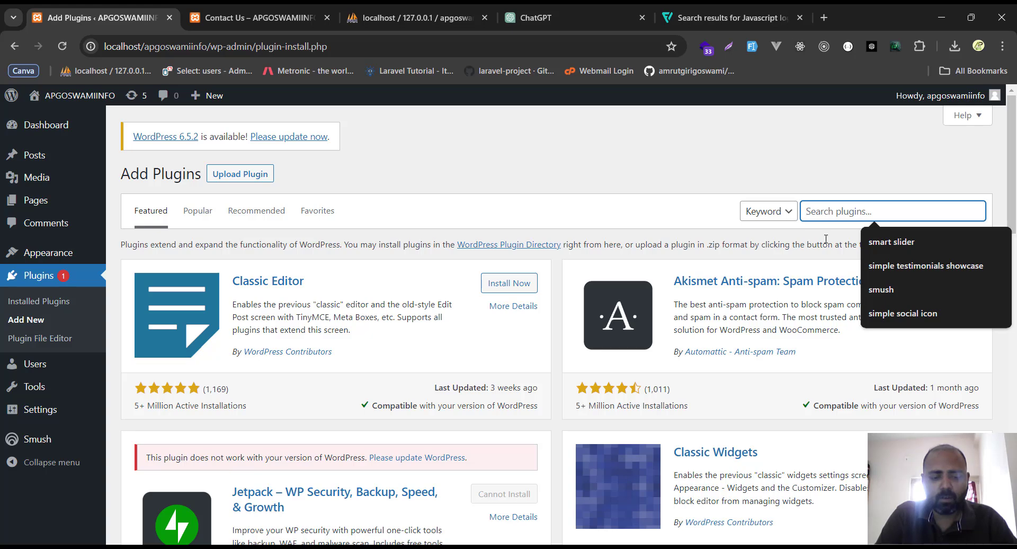
text(simple )
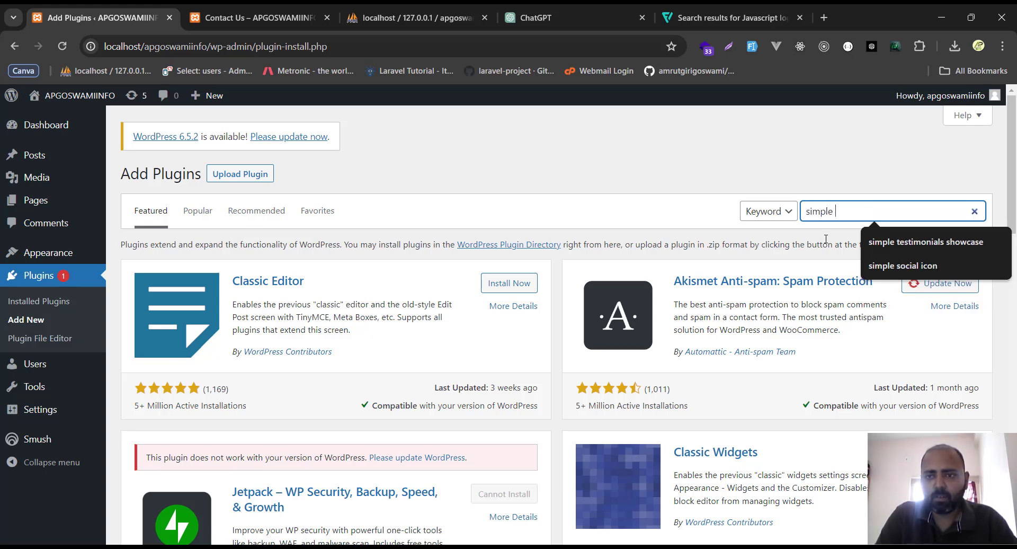
text(contact )
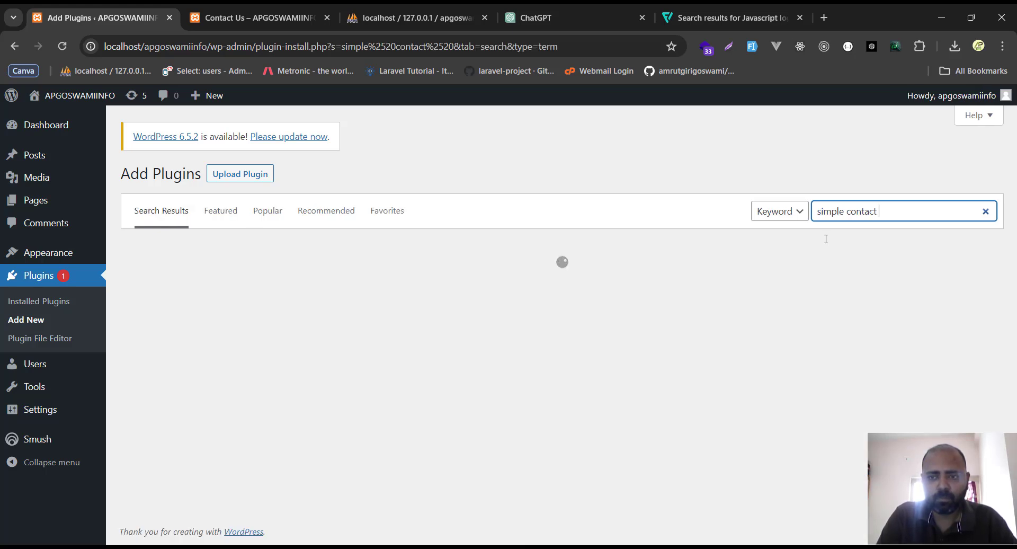
text(for)
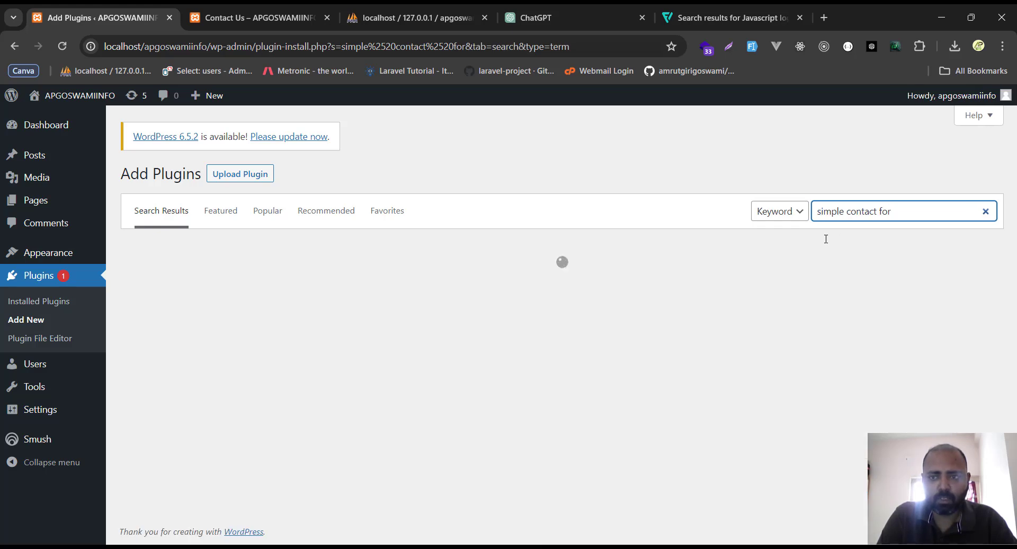
text(m)
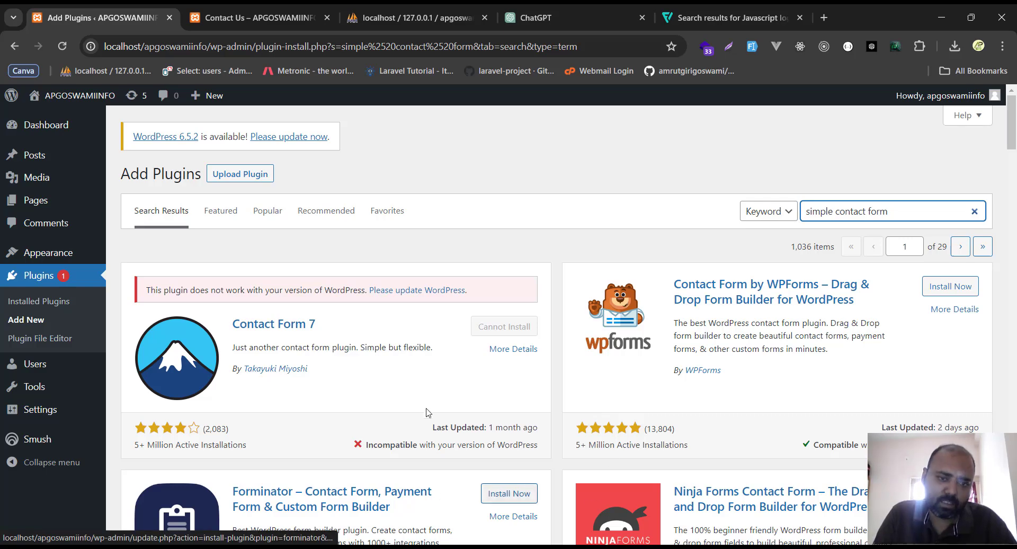
Install and activate the Forminator – Contact Form, Payment Form & Custom Form Builder plugin from the search results.
scroll(431, 393, down, 4)
scroll(517, 410, down, 4)
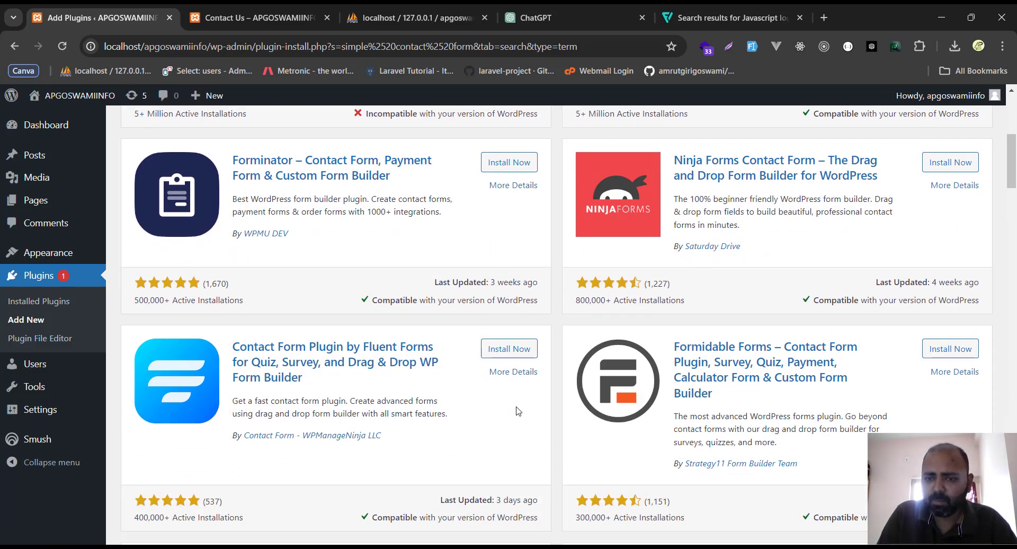
scroll(517, 410, up, 2)
scroll(518, 411, up, 3)
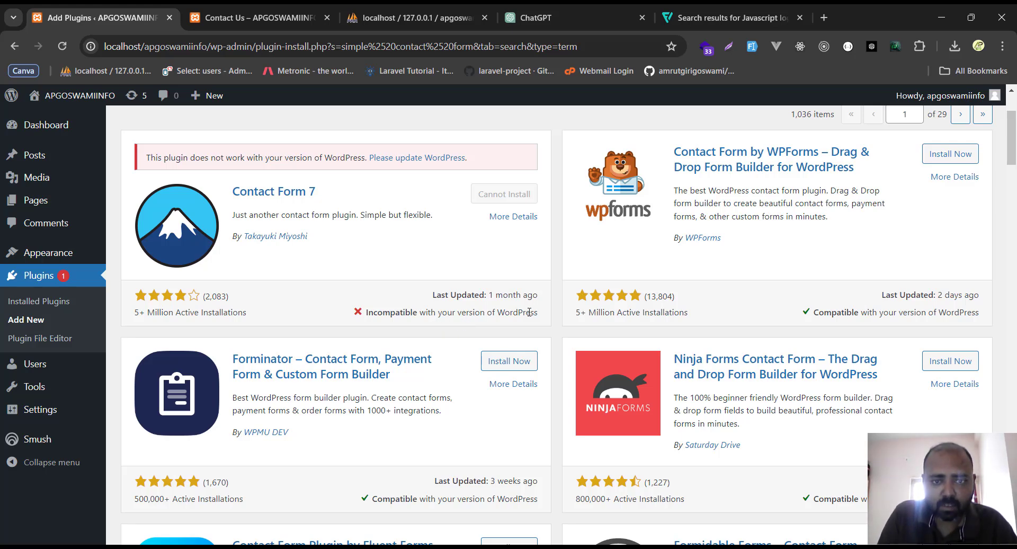
drag(535, 312, 428, 312)
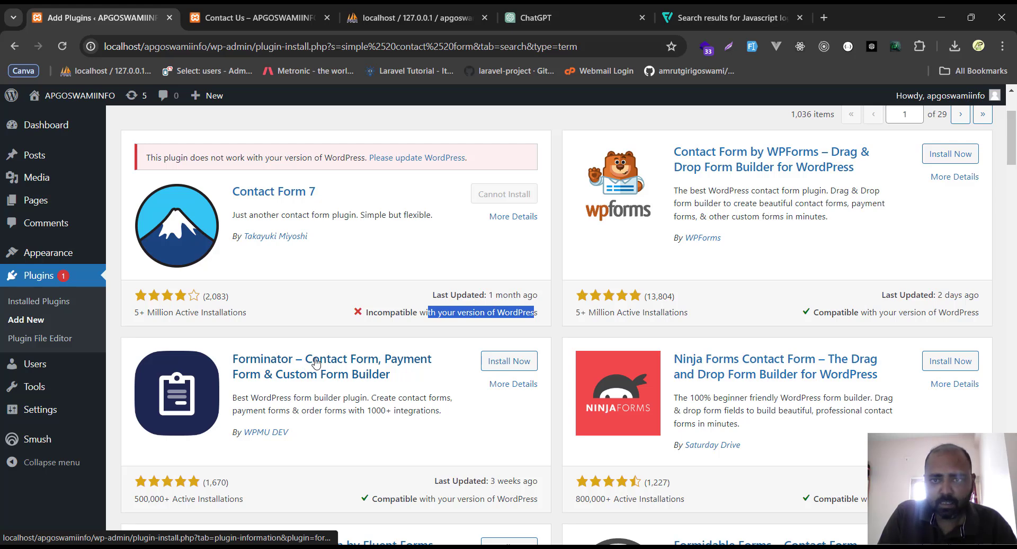
click(509, 360)
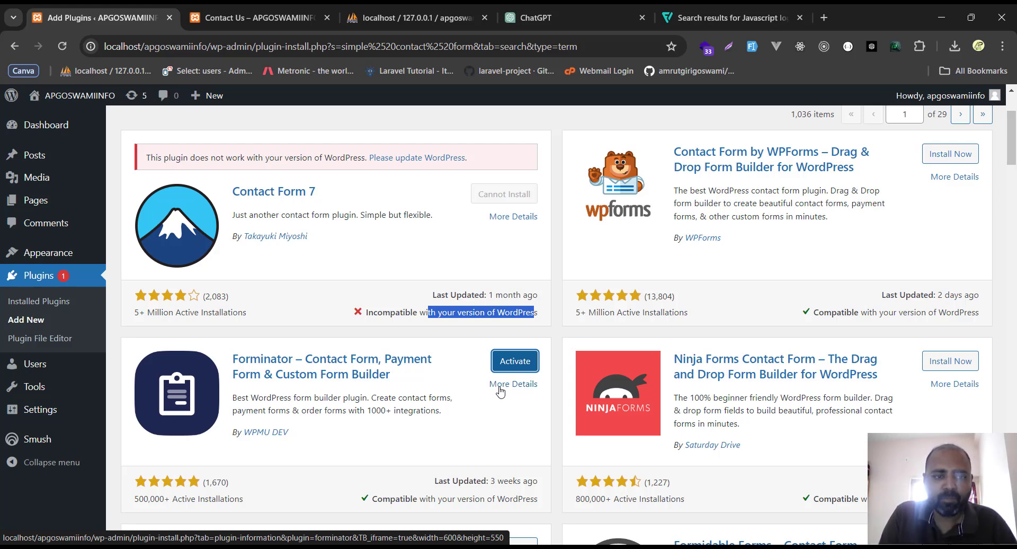
click(514, 365)
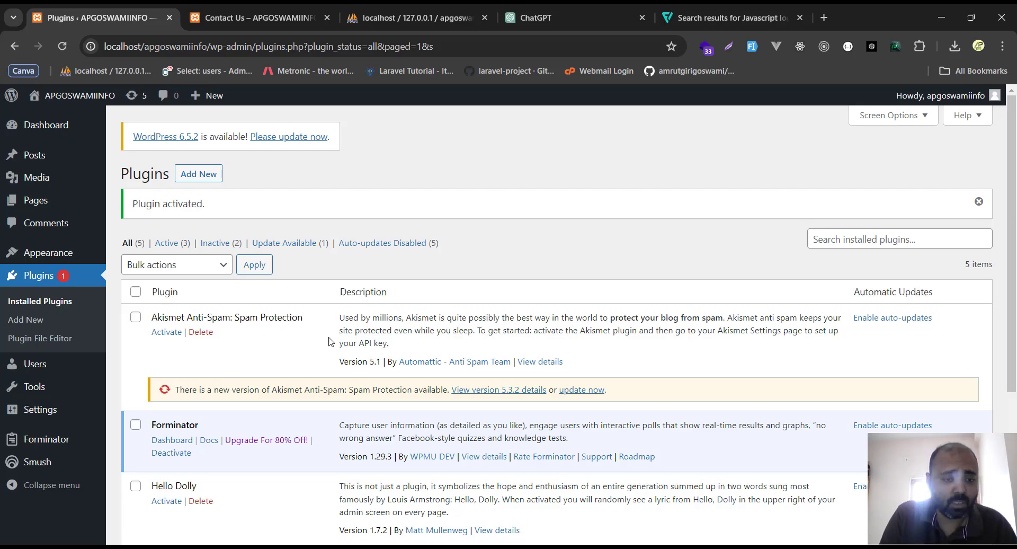
Open the Forminator dashboard and permanently delete the existing "contact us" form.
scroll(327, 348, down, 3)
scroll(327, 347, up, 2)
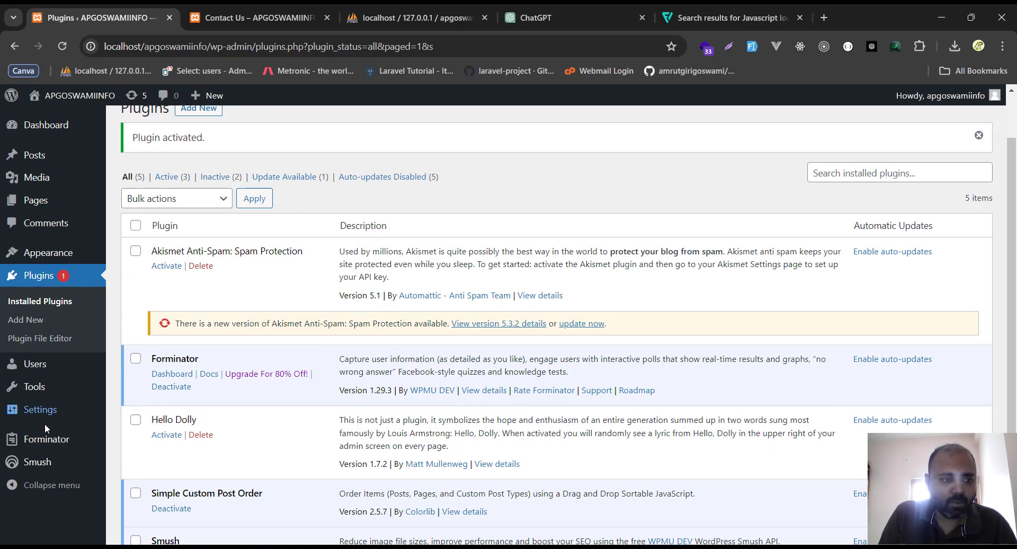
click(47, 443)
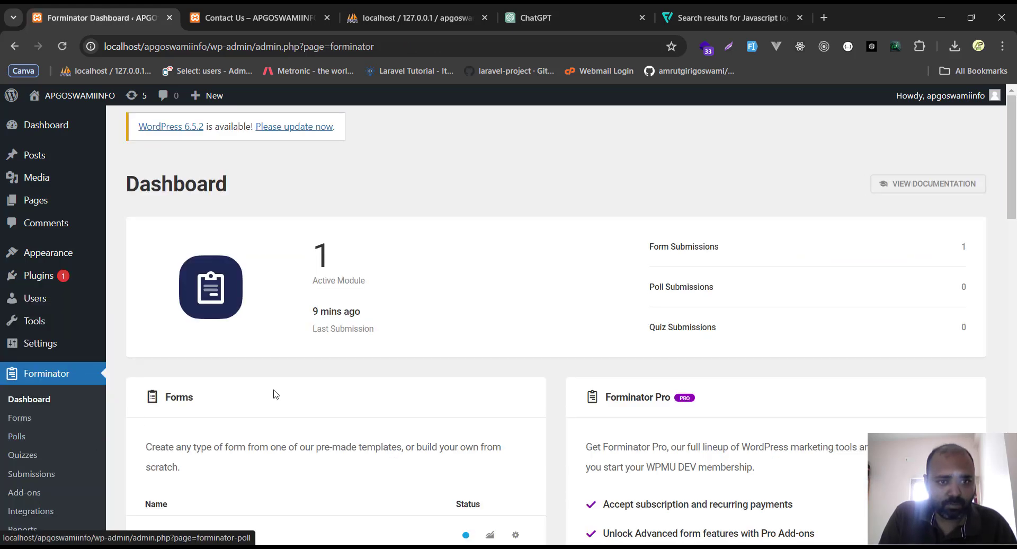
scroll(275, 394, down, 3)
scroll(339, 347, up, 1)
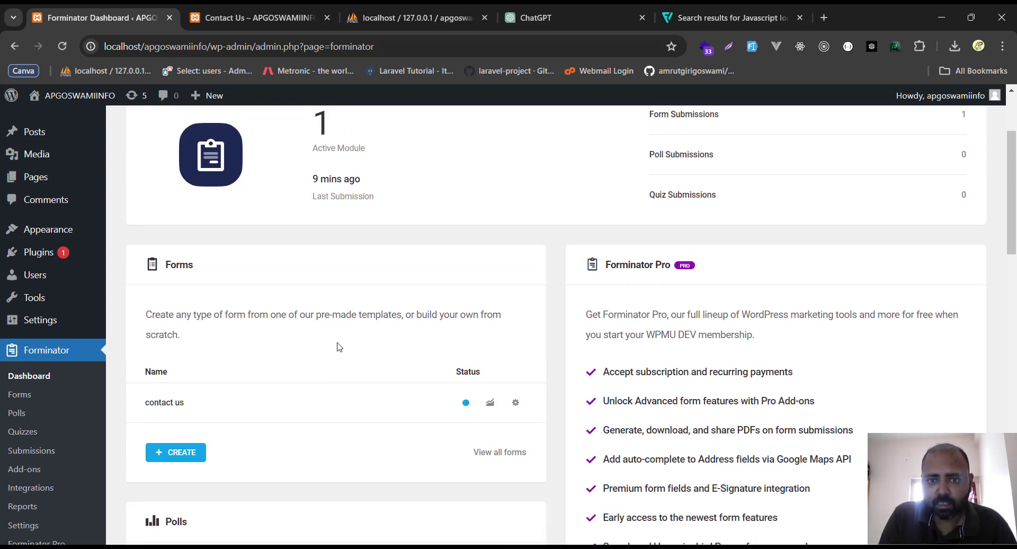
scroll(340, 347, up, 1)
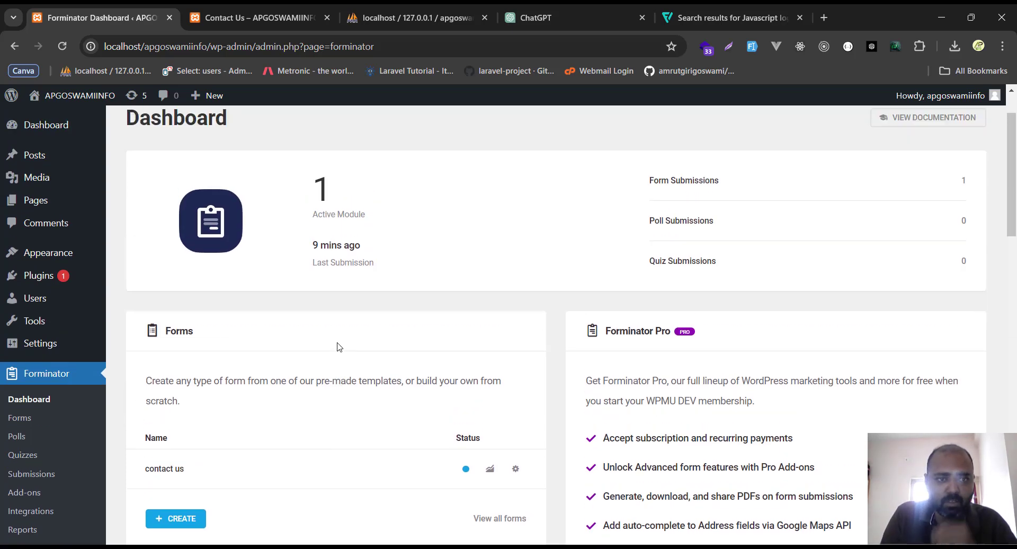
scroll(340, 347, down, 3)
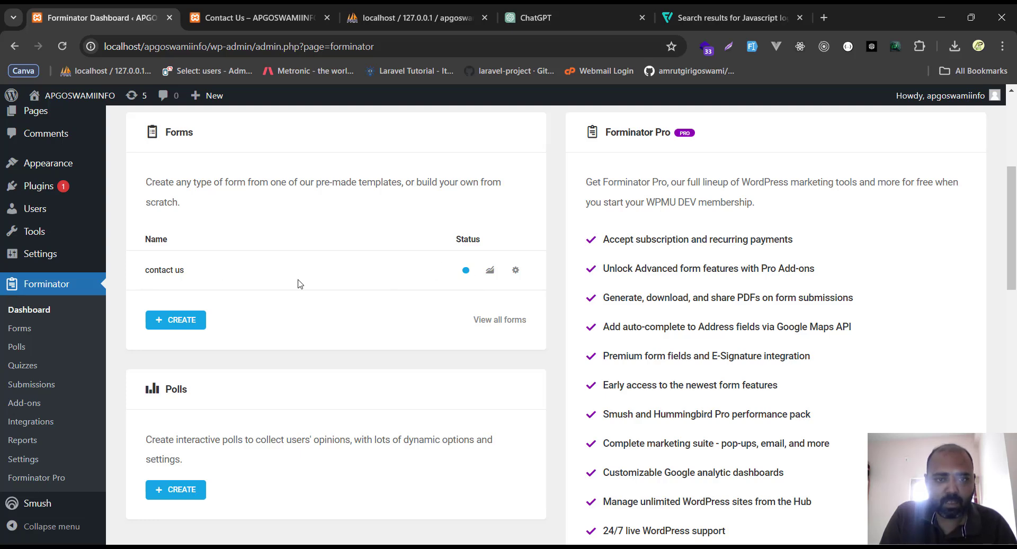
click(516, 270)
click(463, 429)
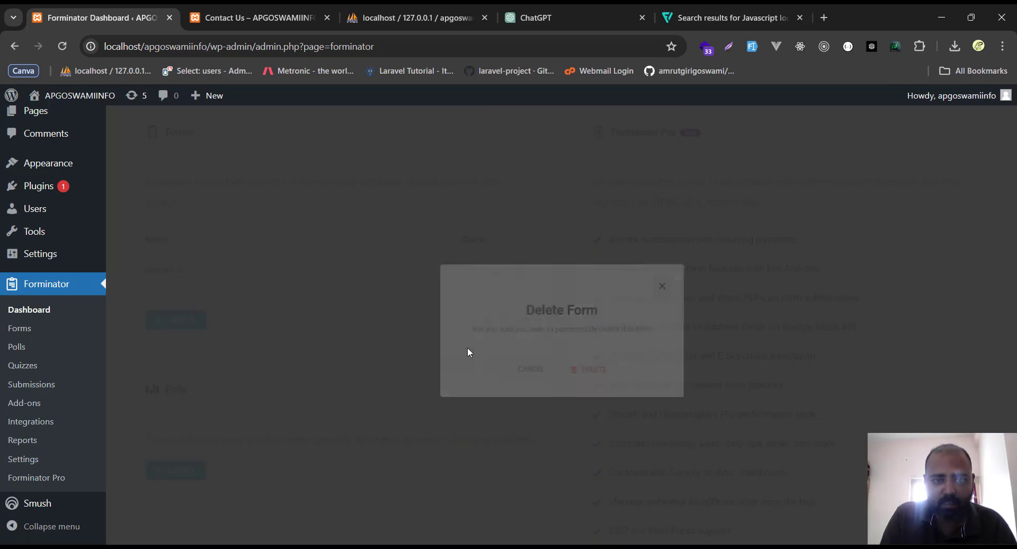
click(570, 370)
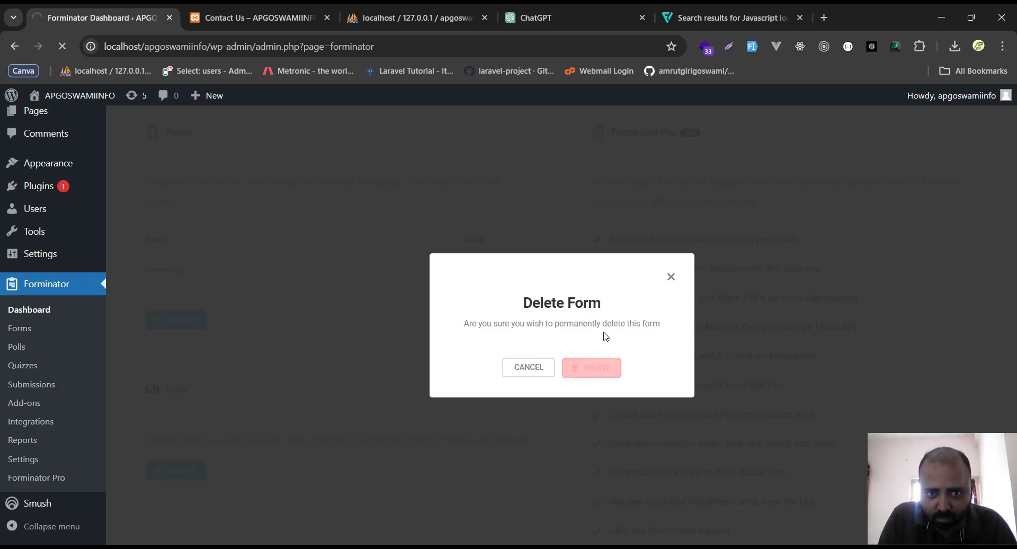
Look through the Forminator dashboard's sections for forms, polls, quizzes and the Pro features.
scroll(405, 313, down, 5)
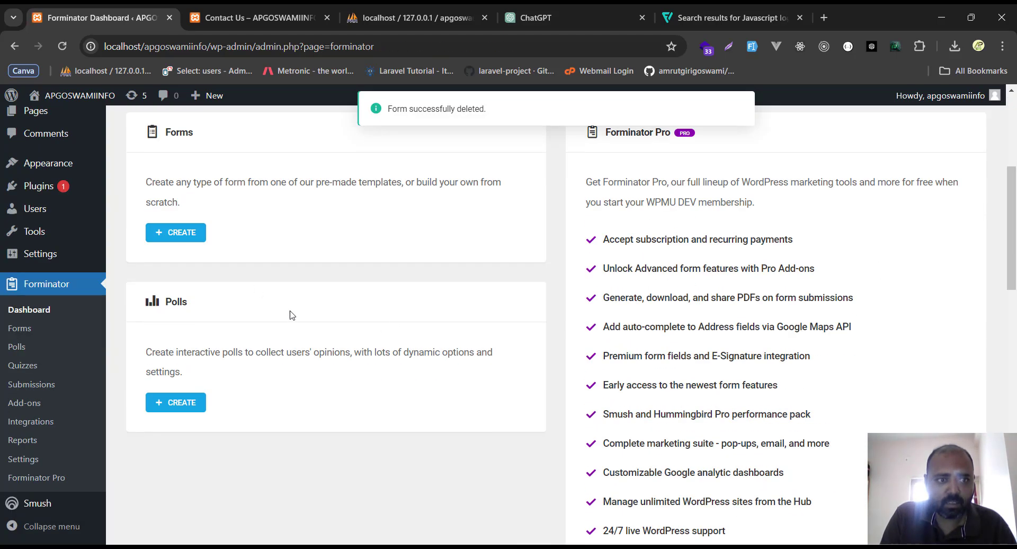
scroll(180, 308, up, 3)
scroll(183, 371, down, 5)
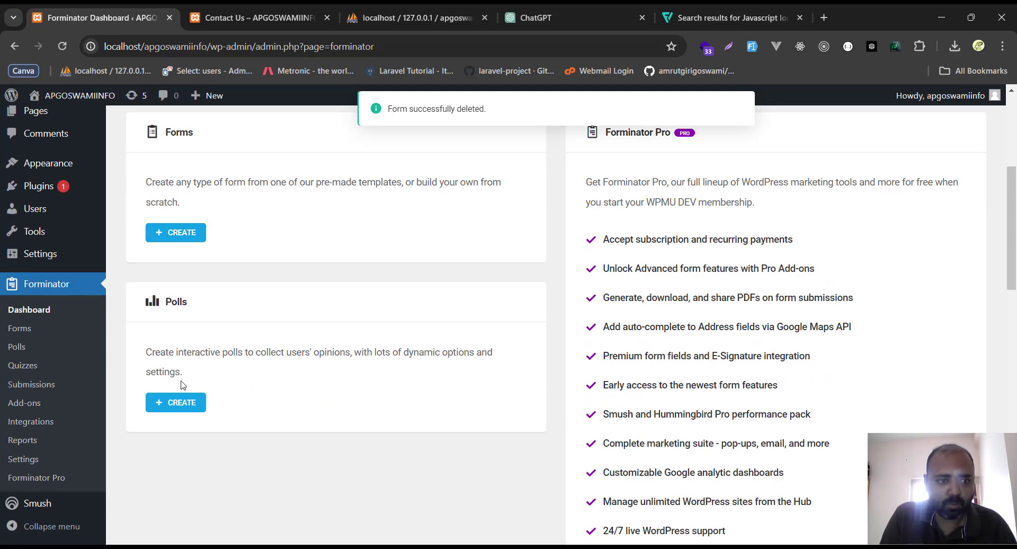
scroll(186, 393, down, 3)
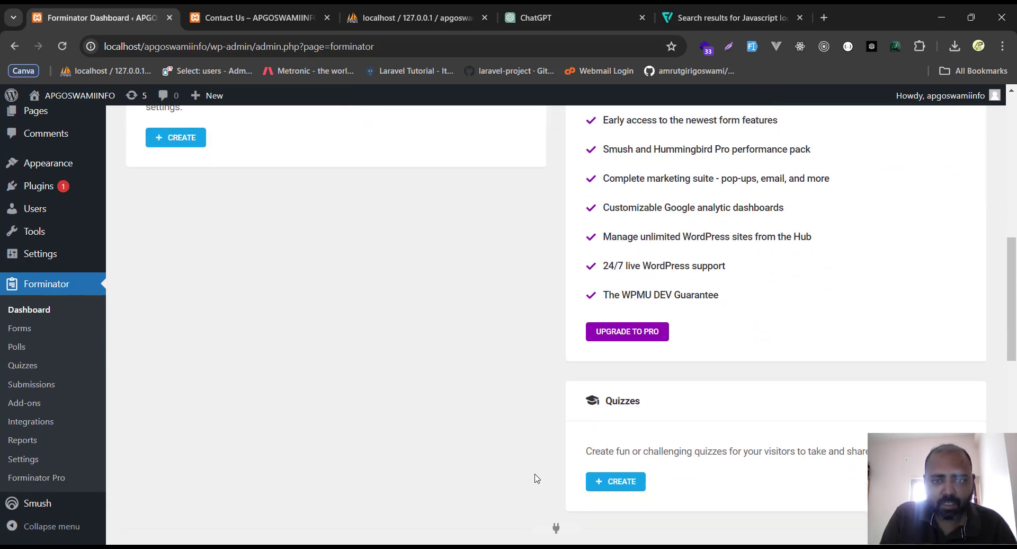
scroll(621, 492, up, 5)
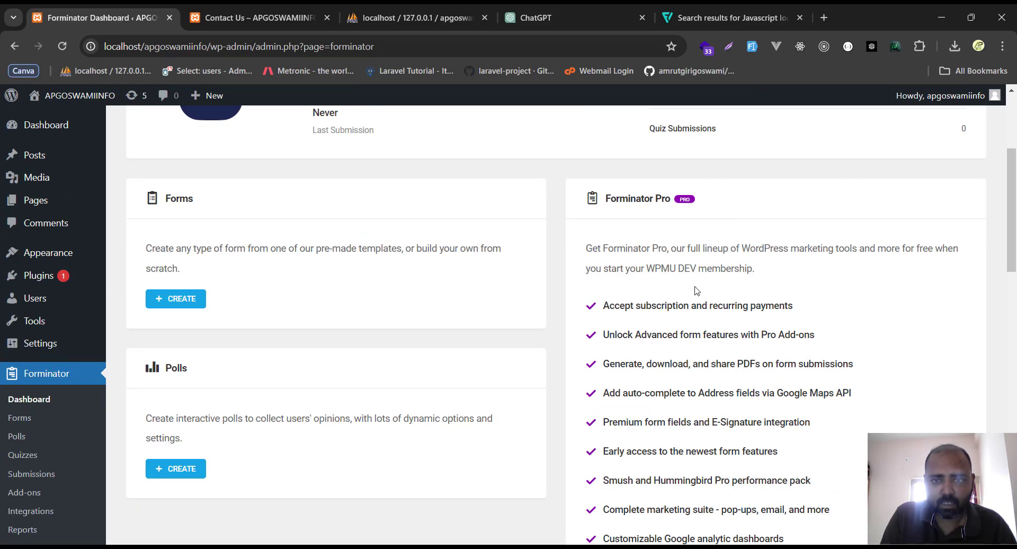
scroll(694, 291, down, 3)
scroll(212, 311, up, 4)
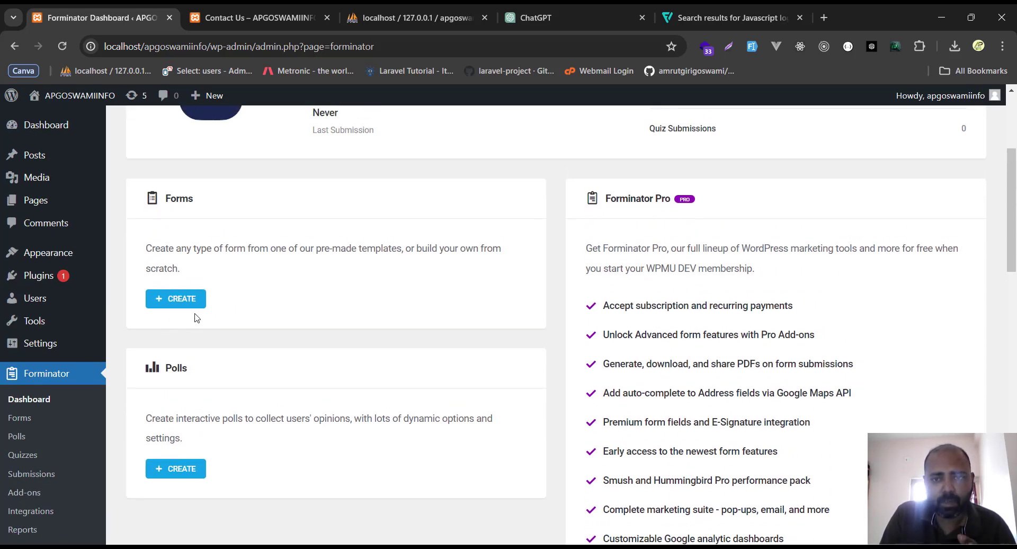
scroll(210, 308, up, 2)
scroll(210, 308, up, 1)
scroll(209, 312, down, 2)
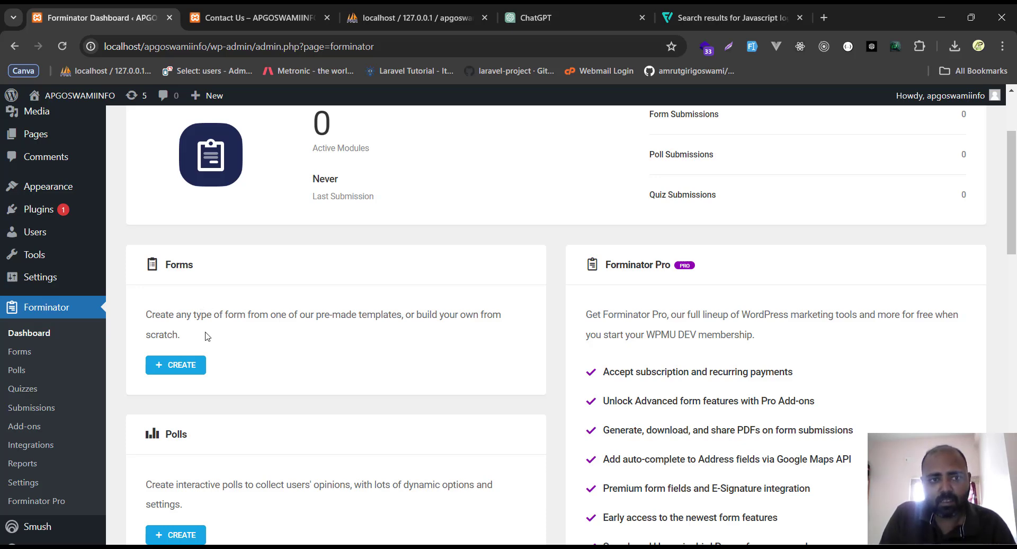
Create a new form from the Contact Us template and name it "Contact Us".
click(182, 367)
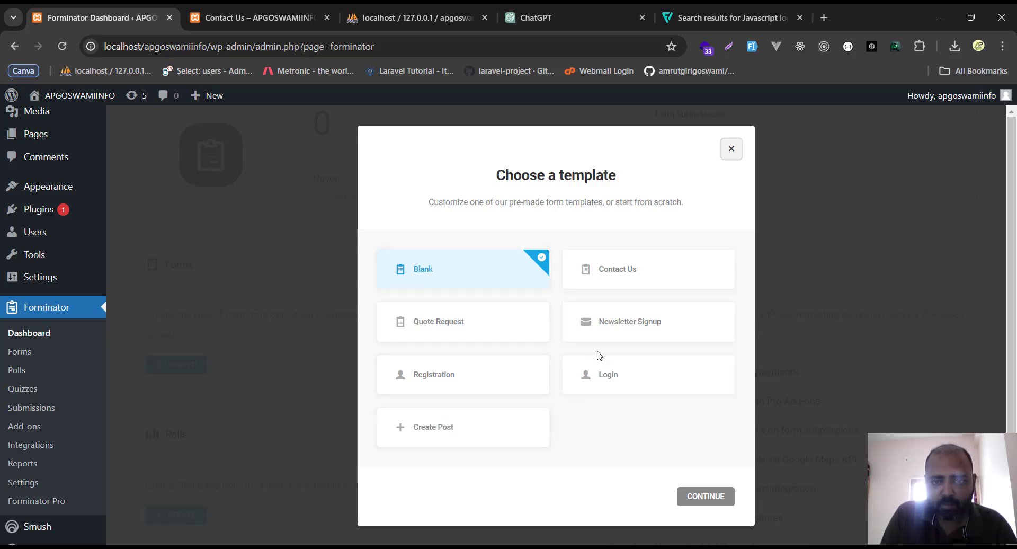
click(605, 280)
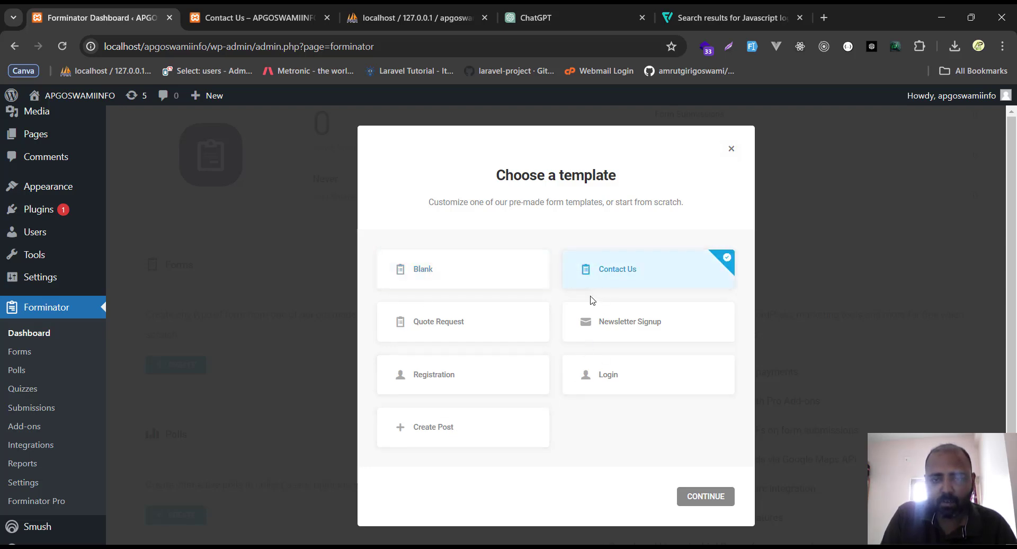
click(699, 496)
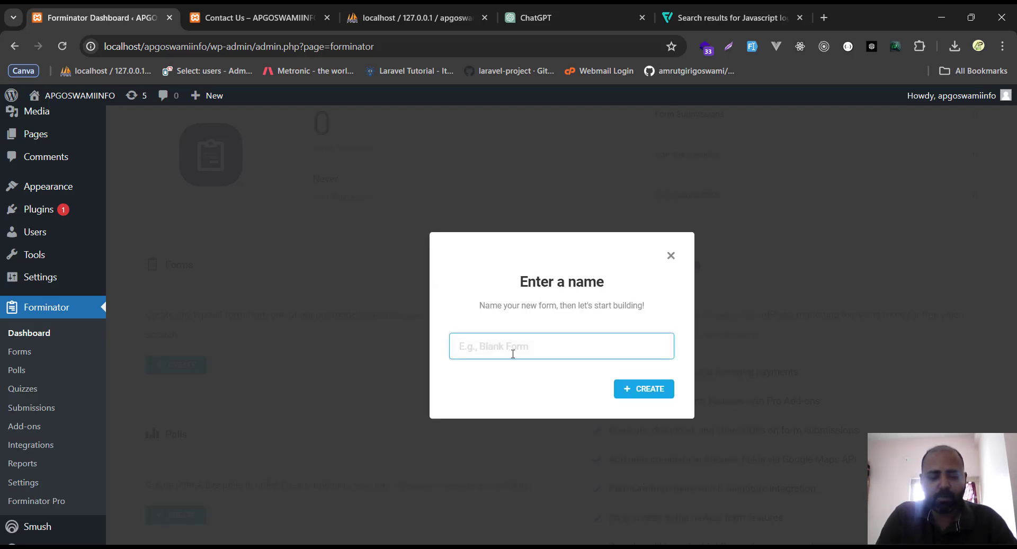
text(Contact)
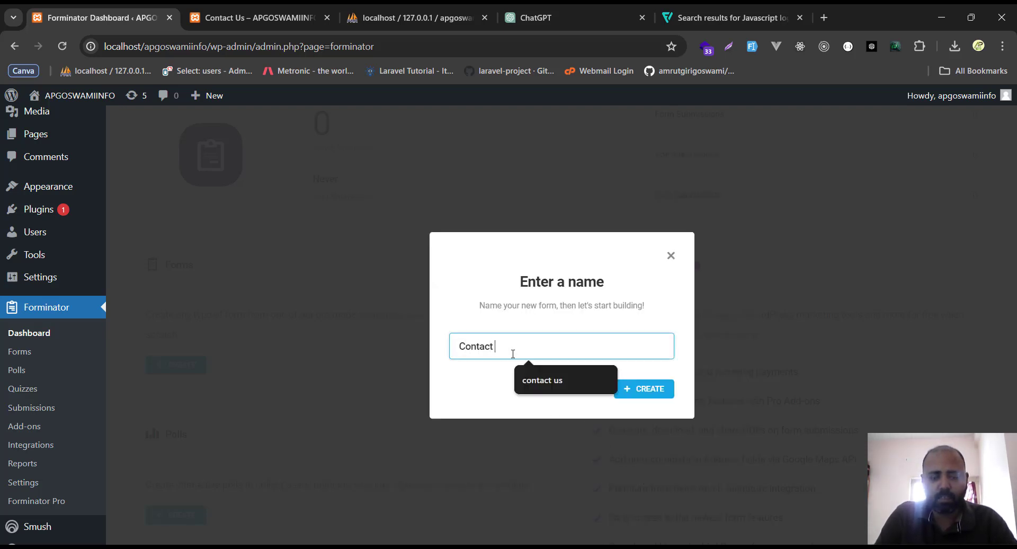
text( User)
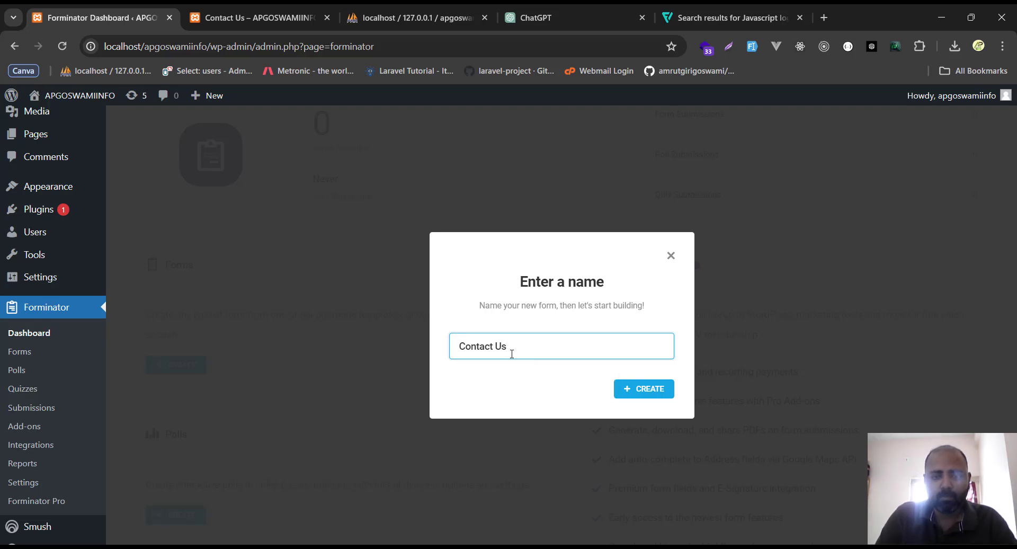
click(512, 354)
click(655, 398)
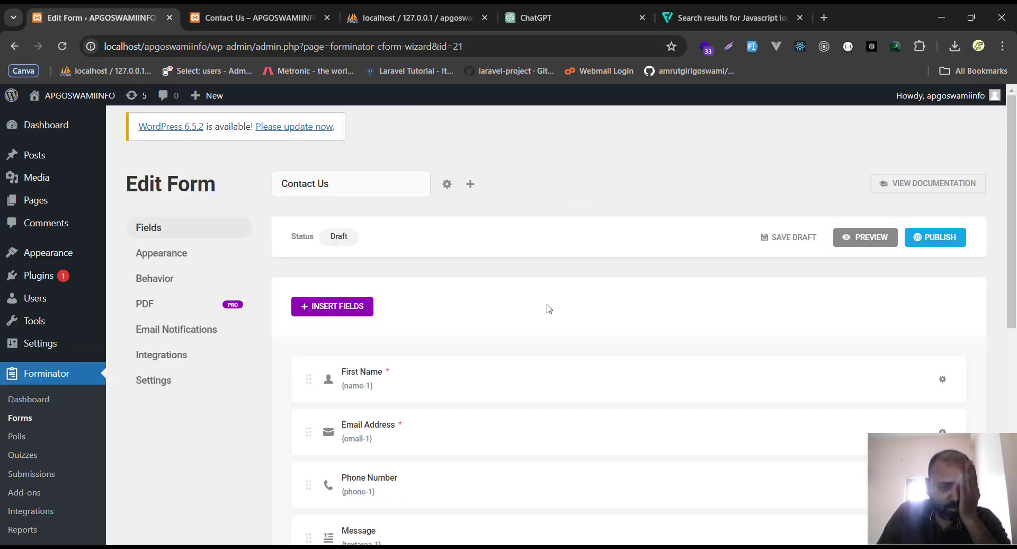
Review the ready-made fields and the submit button of the new Contact Us form.
scroll(467, 316, down, 3)
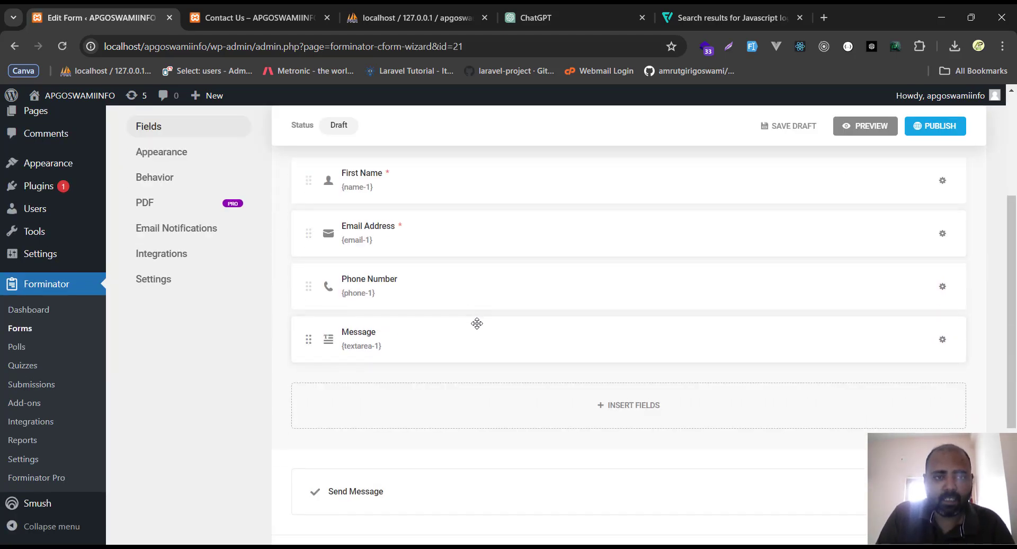
scroll(476, 320, up, 3)
scroll(476, 314, down, 3)
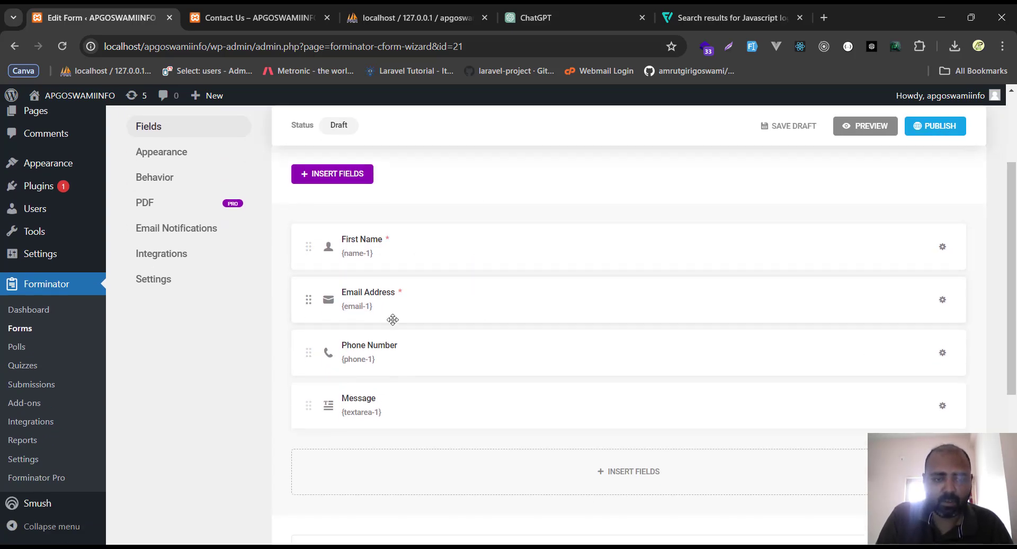
scroll(399, 325, down, 3)
scroll(400, 317, up, 5)
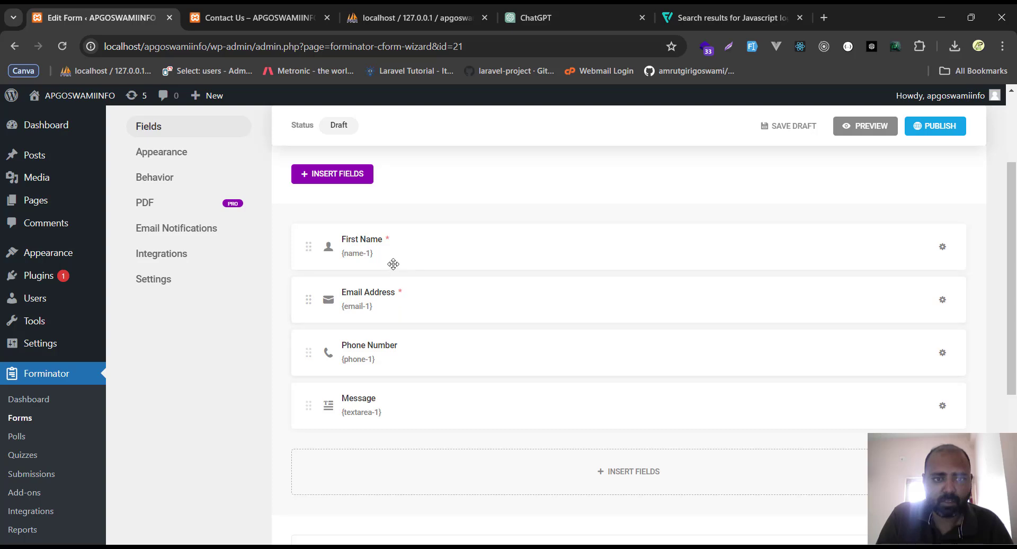
Insert a new Input field into the Contact Us form.
scroll(326, 261, down, 1)
scroll(326, 296, up, 1)
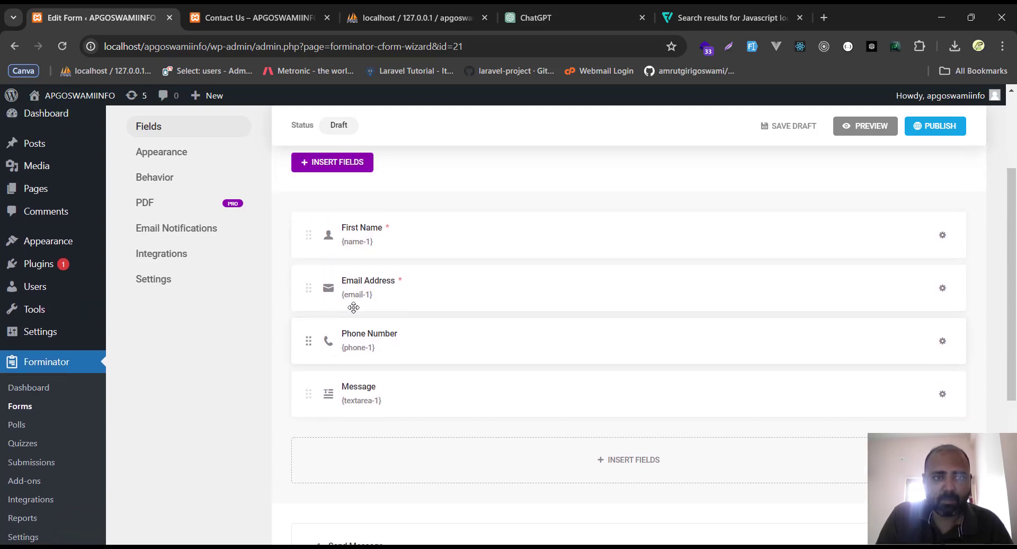
click(330, 176)
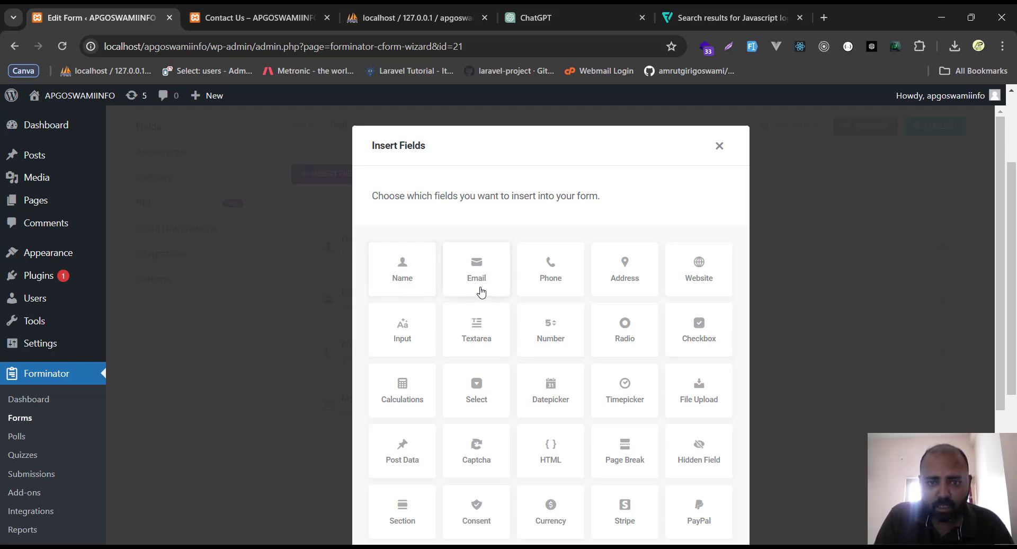
scroll(614, 346, down, 3)
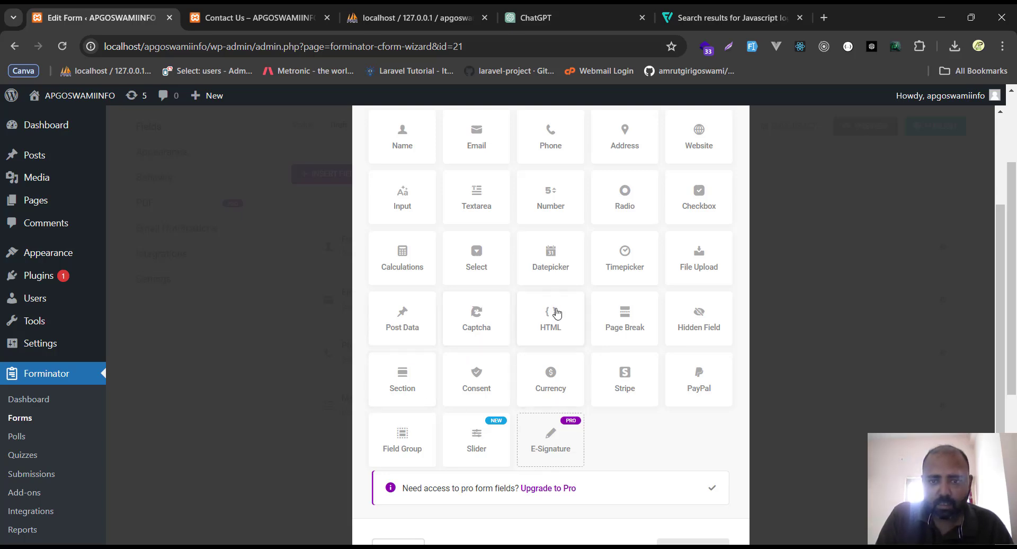
scroll(557, 313, up, 3)
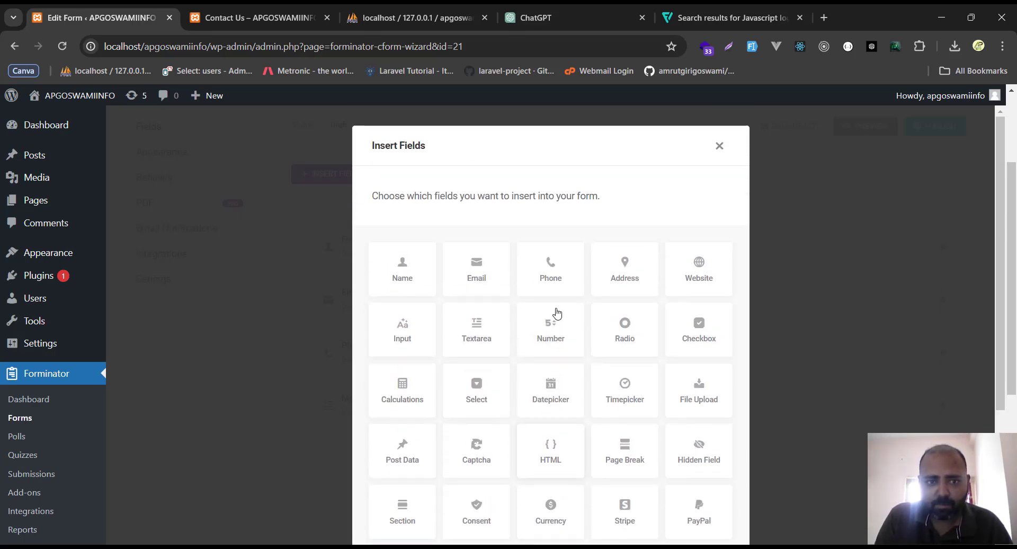
click(400, 344)
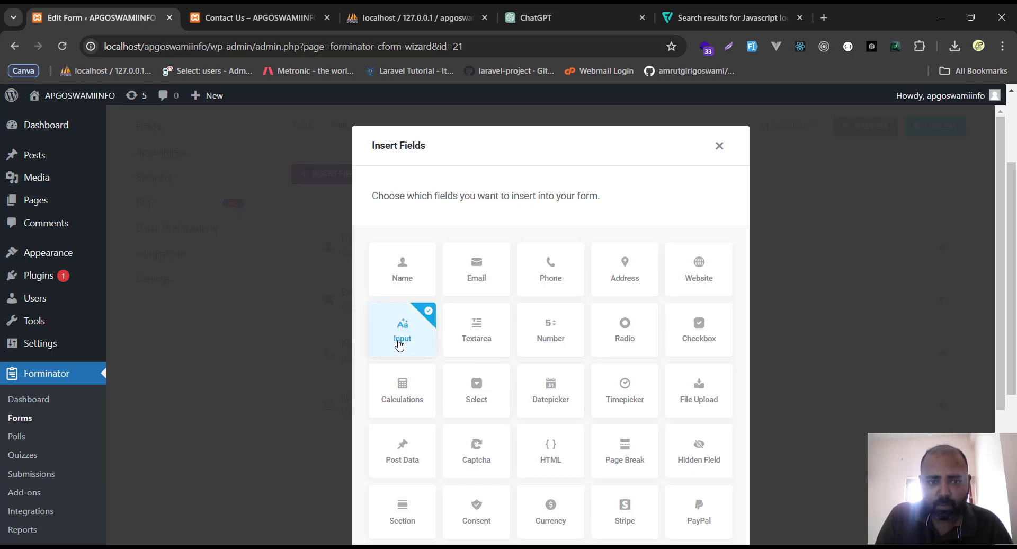
scroll(477, 394, down, 4)
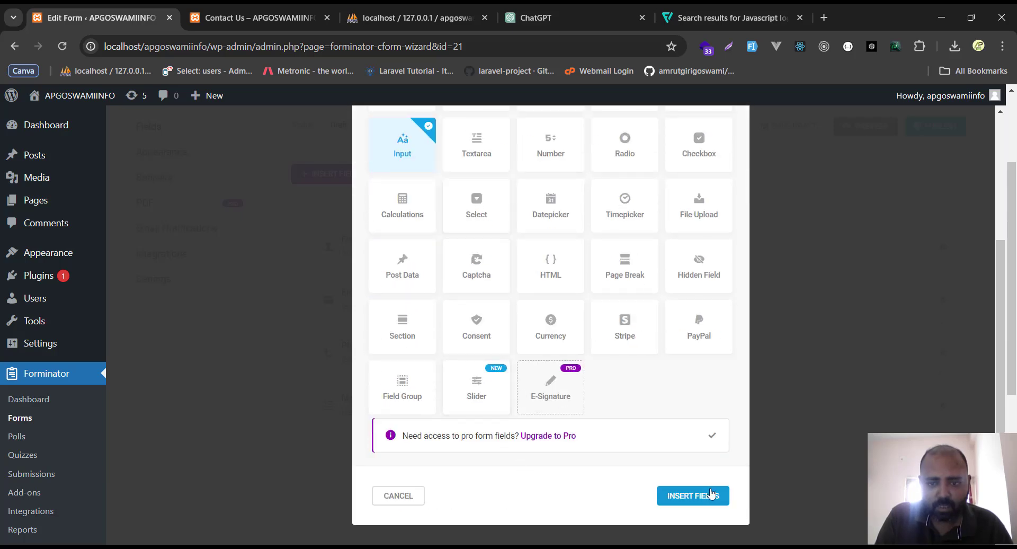
click(693, 495)
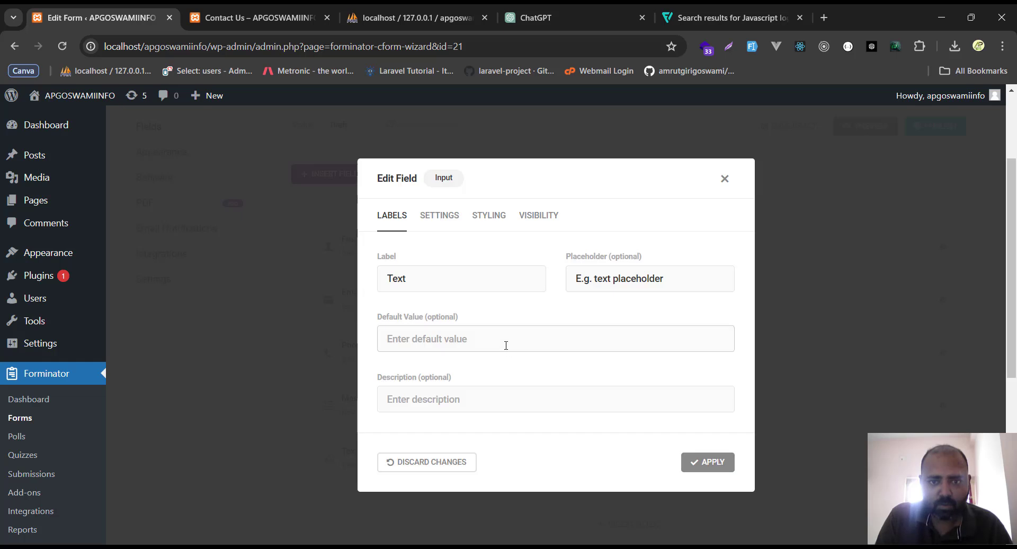
Set the new input field's label to "LastName".
click(454, 280)
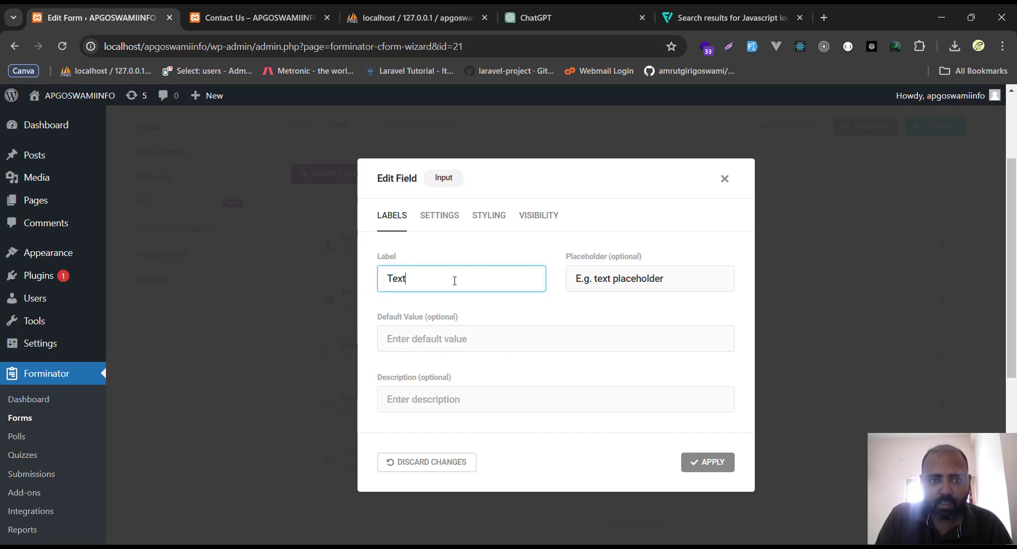
click(538, 187)
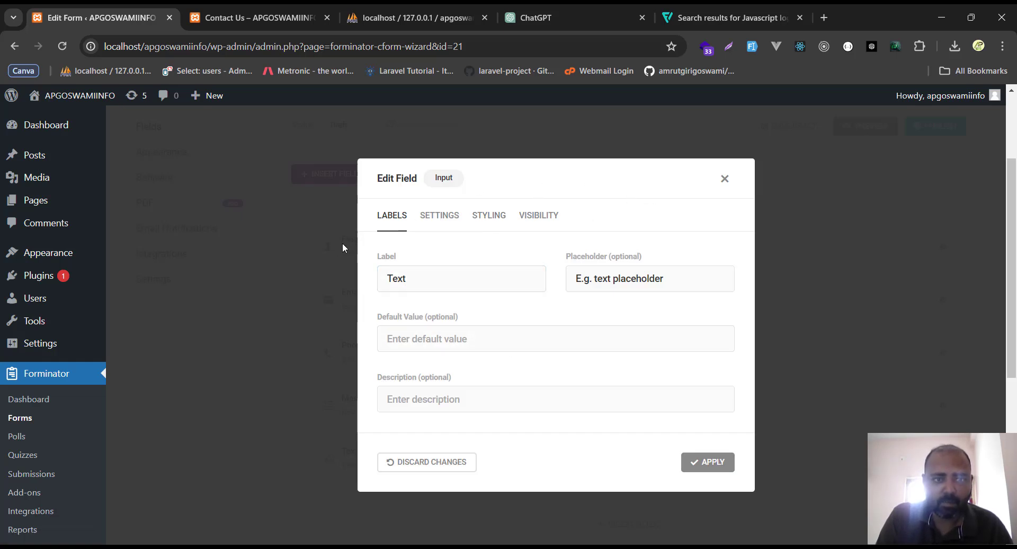
drag(424, 278, 339, 271)
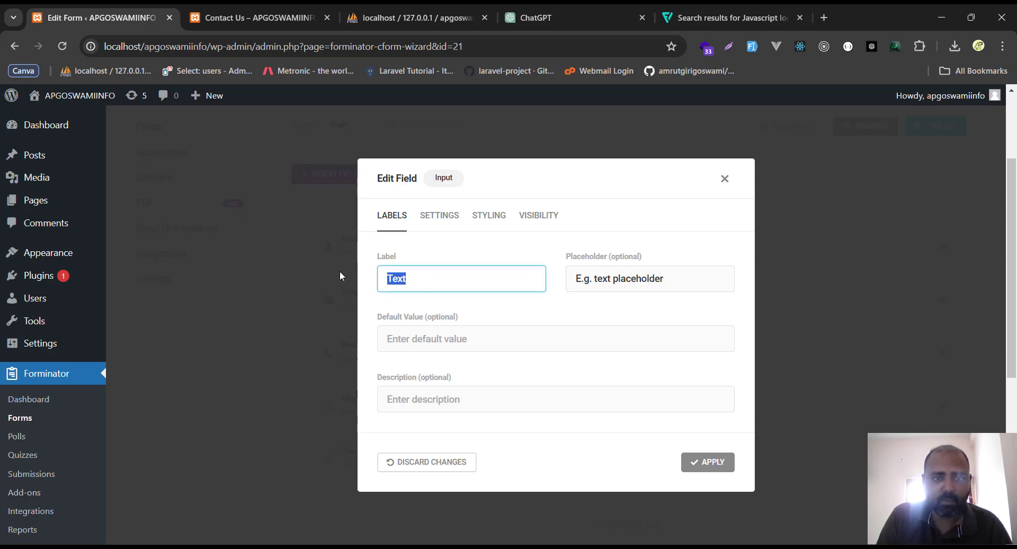
text(Last)
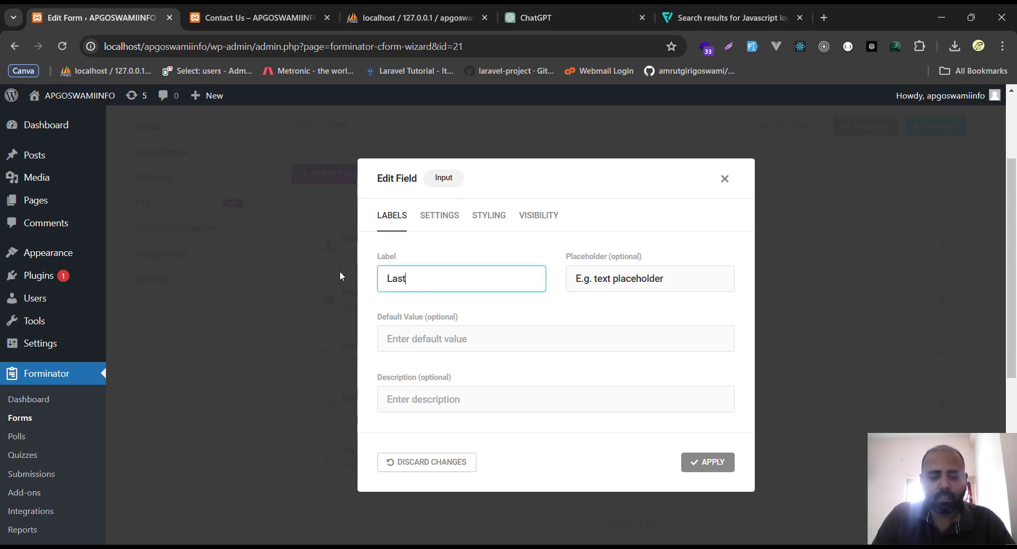
text(Nam)
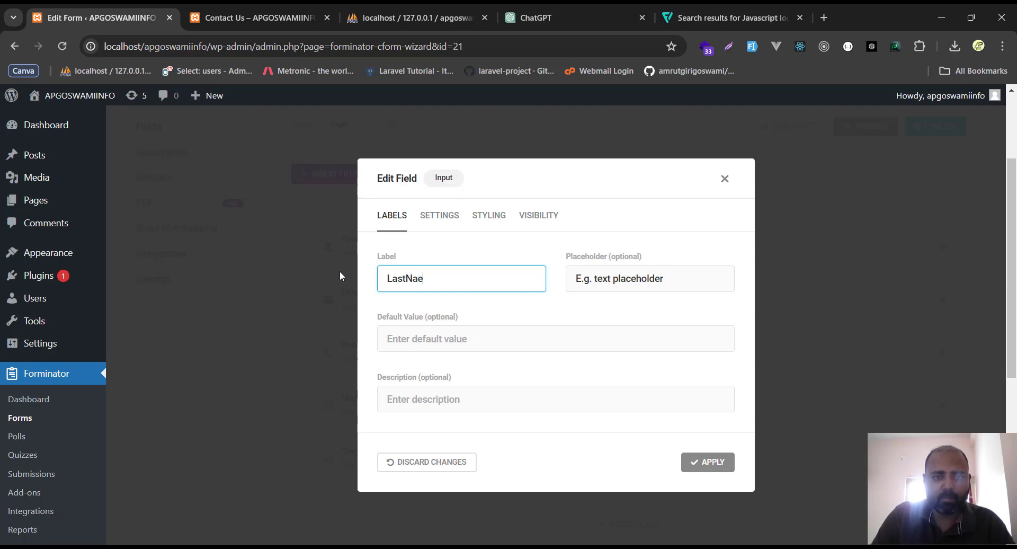
text(e)
Set the LastName field's placeholder to "E.g. Stathum" and apply the field changes.
click(572, 278)
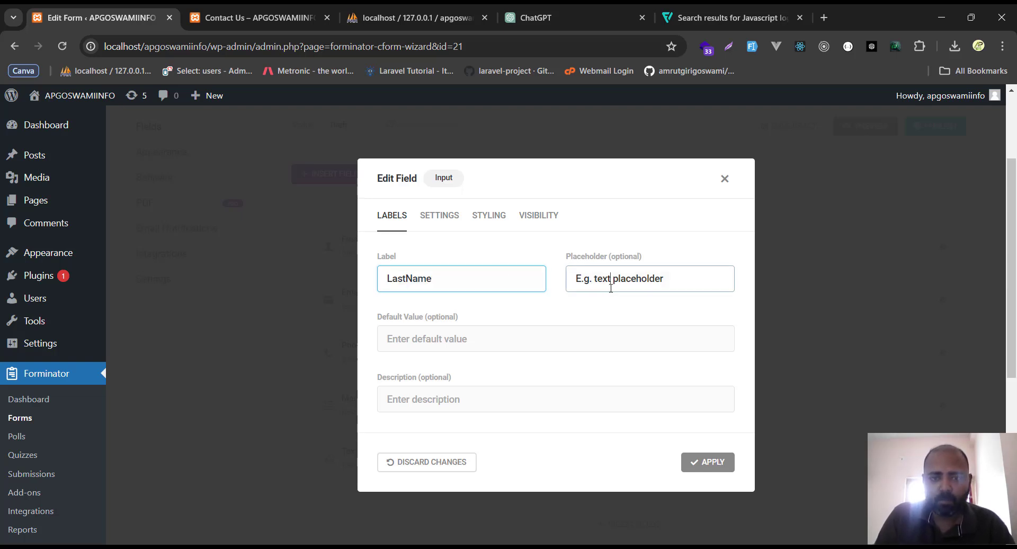
drag(663, 279, 593, 279)
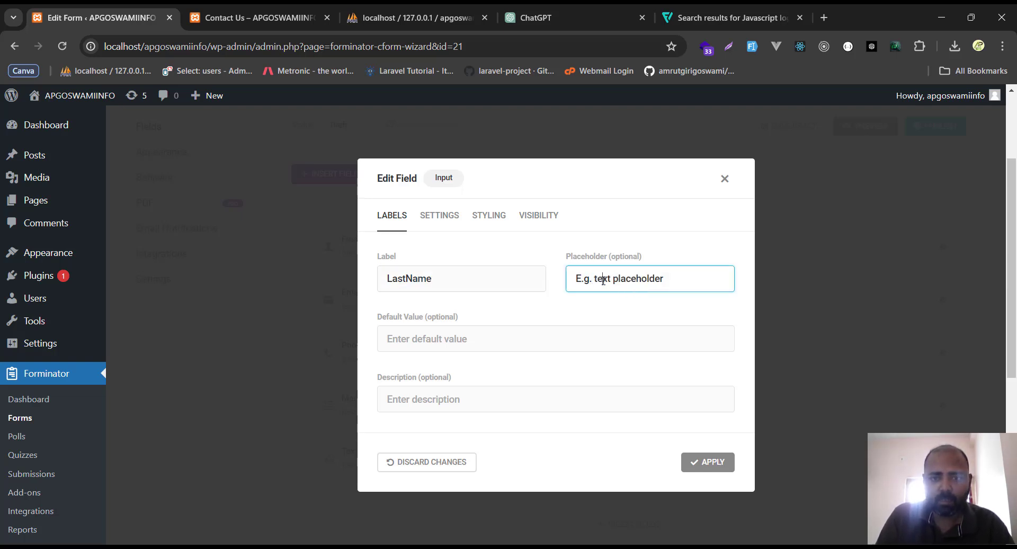
double_click(603, 280)
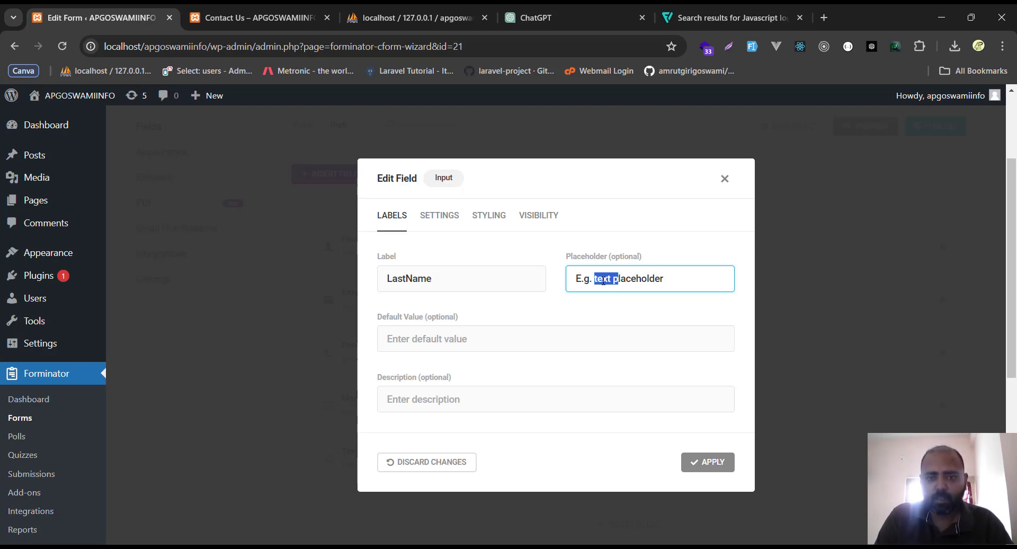
key(shift+Right)
key(shift+Right)
key(shift+Right)
key(shift+Right)
key(shift+Right)
key(shift+Right)
key(shift+Right)
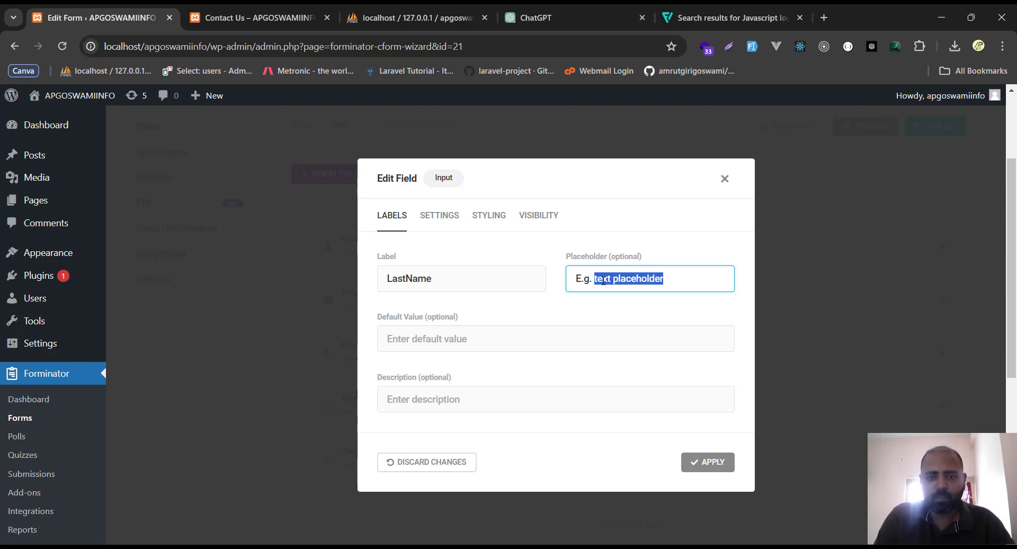
text(Stathum)
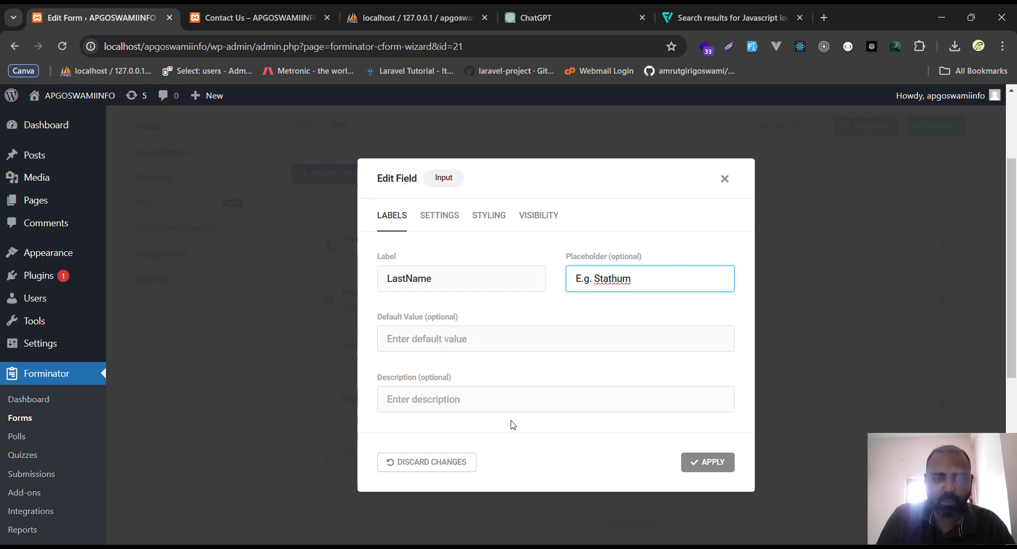
click(683, 463)
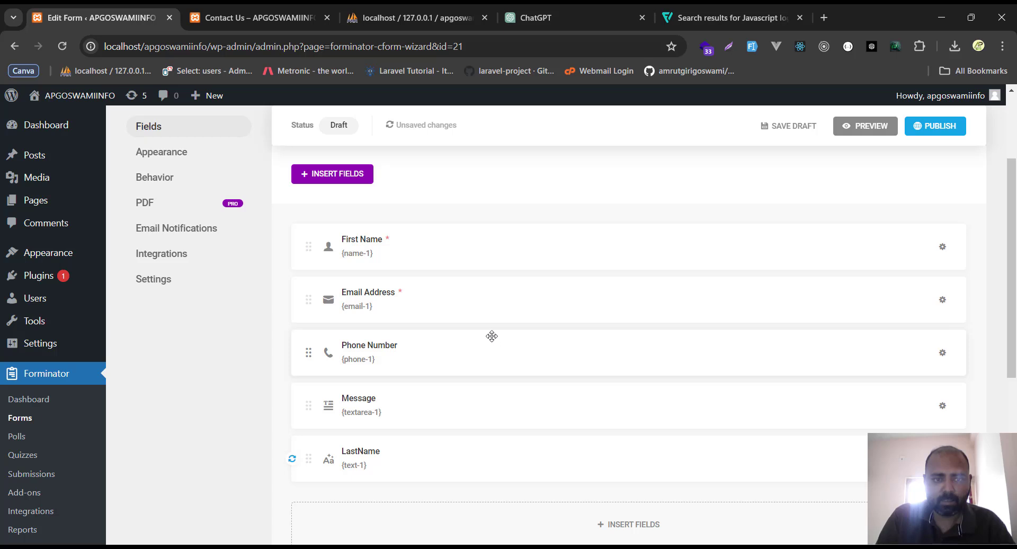
Move the LastName field onto its own row between First Name and Email Address.
drag(372, 460, 380, 284)
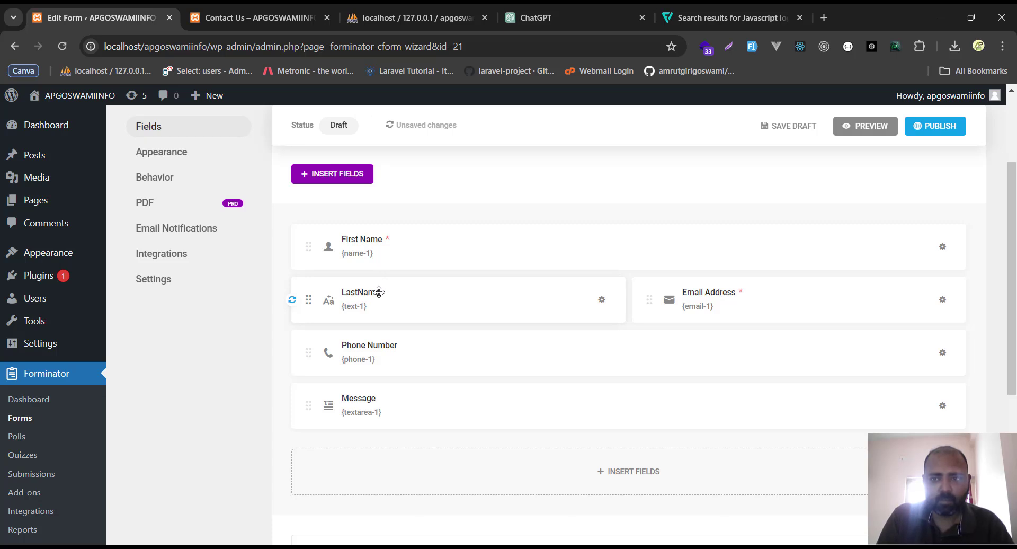
drag(379, 292, 719, 252)
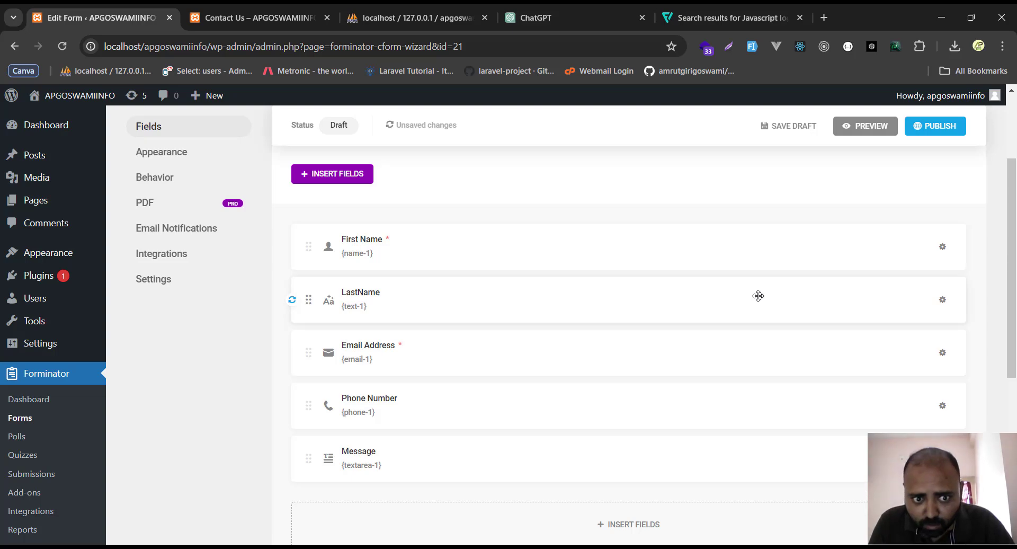
scroll(599, 304, down, 4)
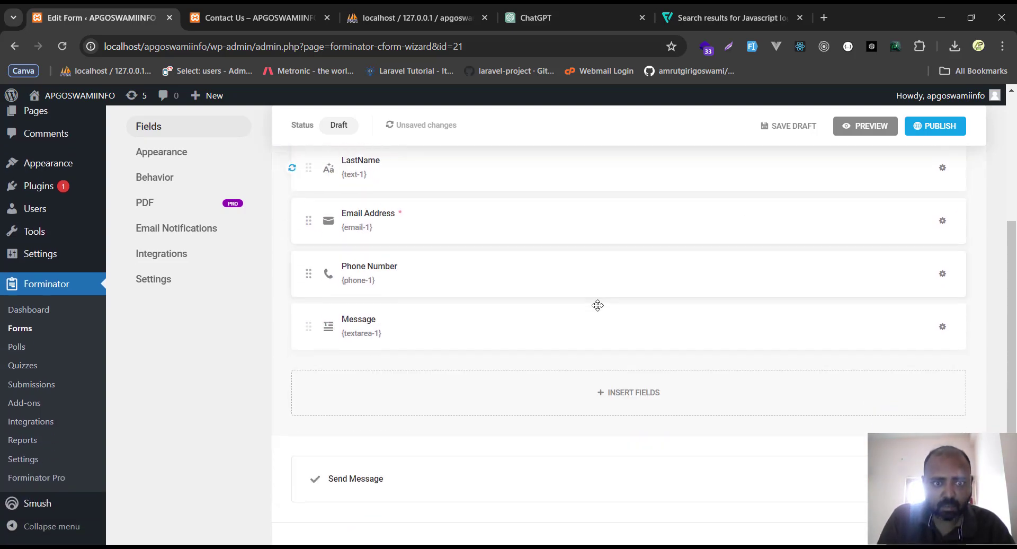
scroll(586, 355, up, 5)
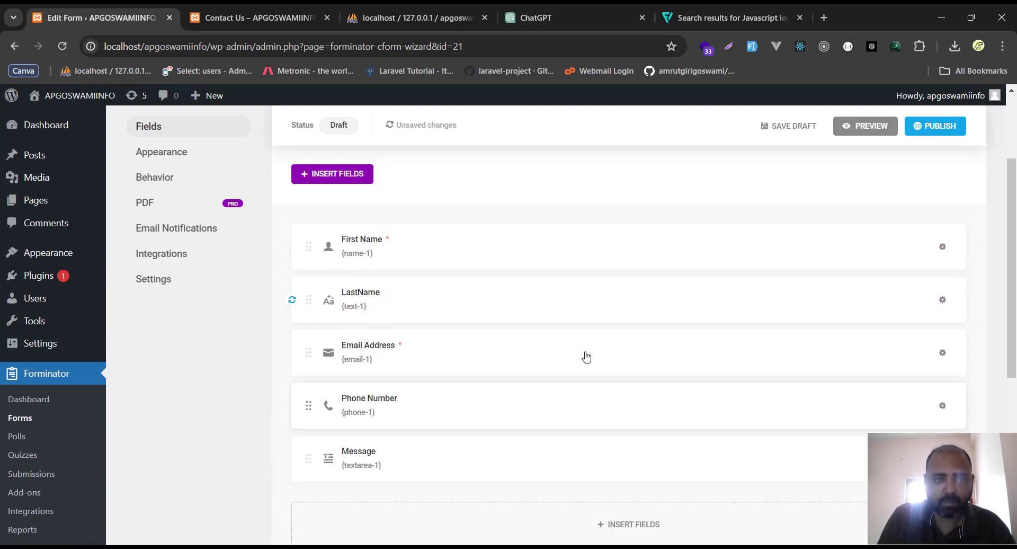
scroll(688, 382, down, 5)
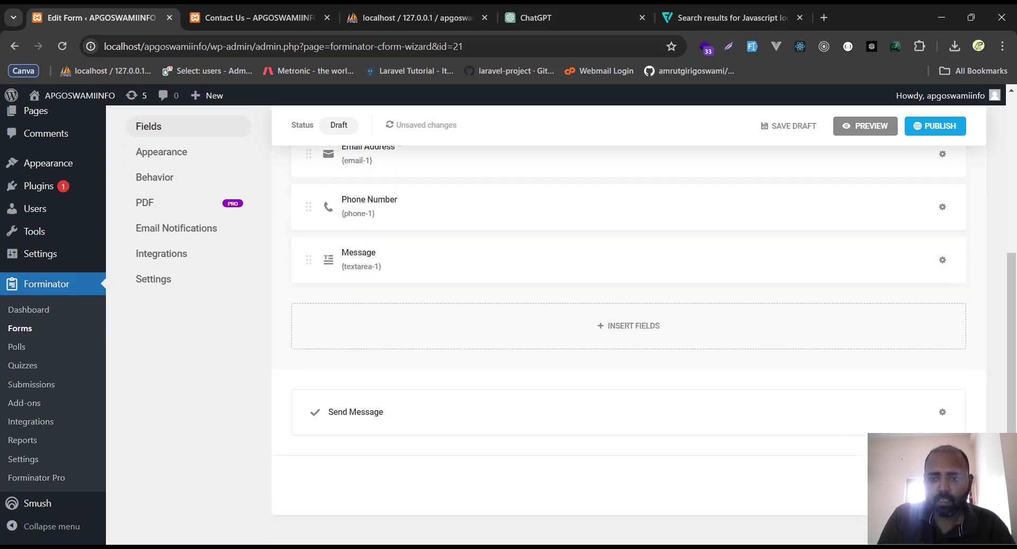
Compare the Flat, Bold, Material and None design styles in the form's appearance settings, ending back on Default.
click(161, 152)
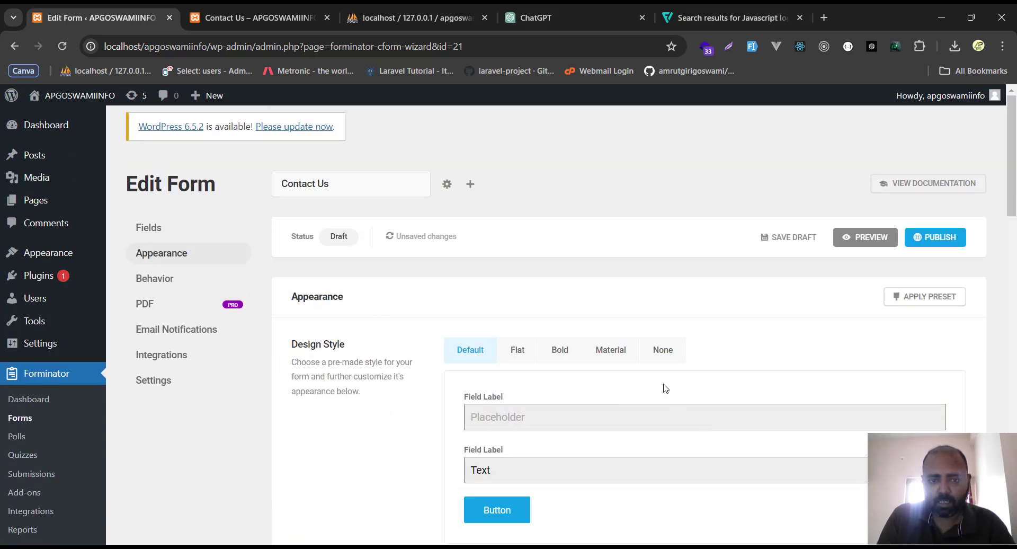
scroll(665, 388, down, 7)
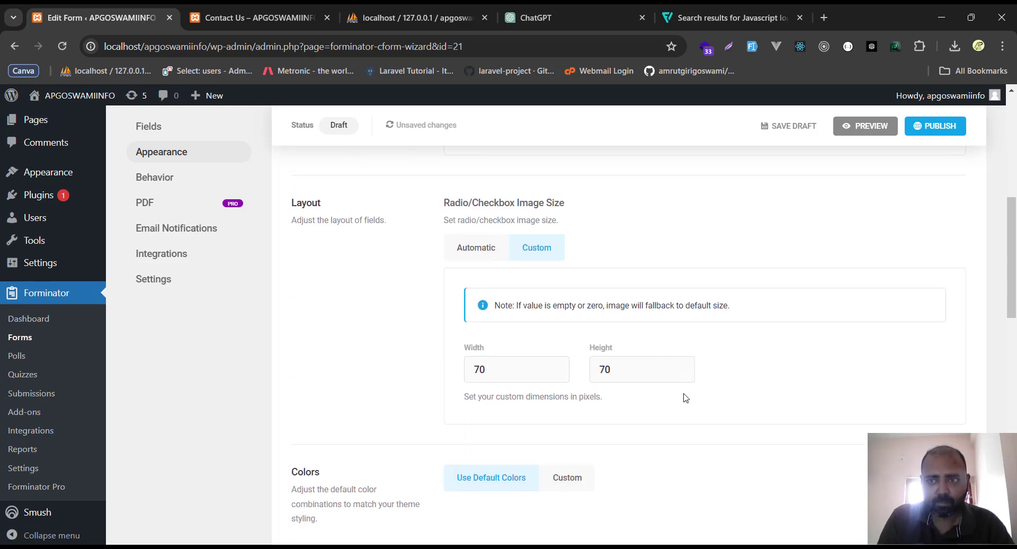
scroll(686, 398, up, 7)
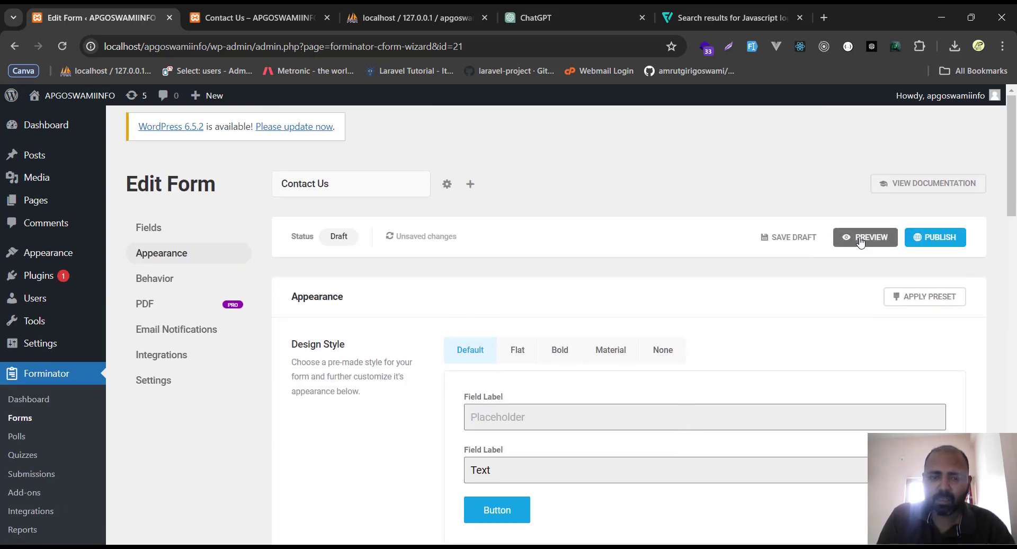
scroll(604, 318, down, 2)
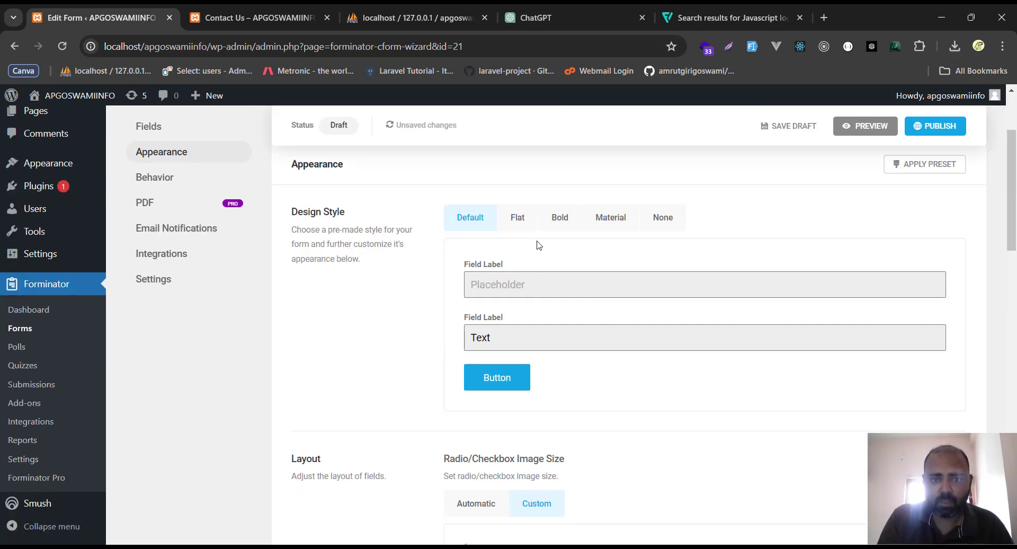
click(518, 219)
click(558, 221)
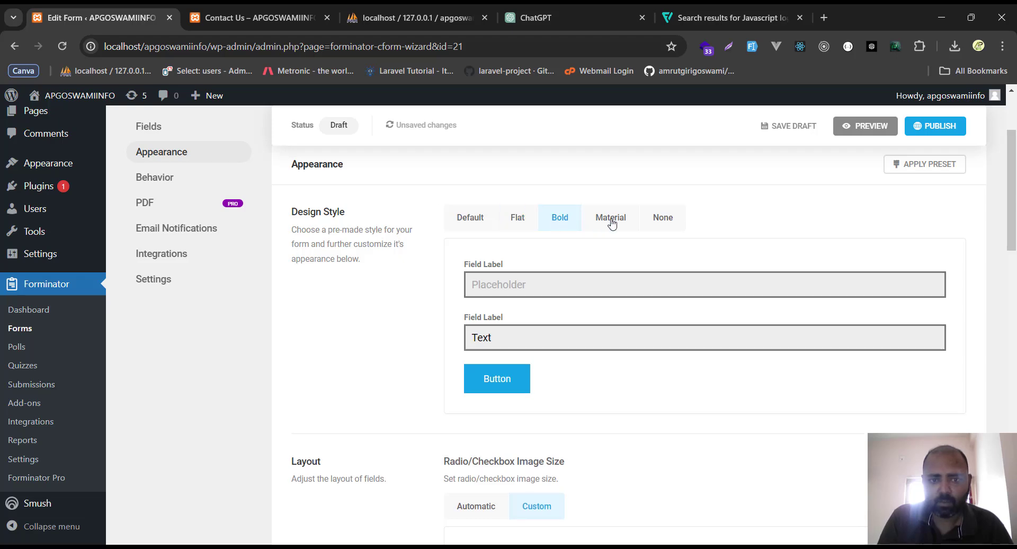
click(620, 223)
click(655, 223)
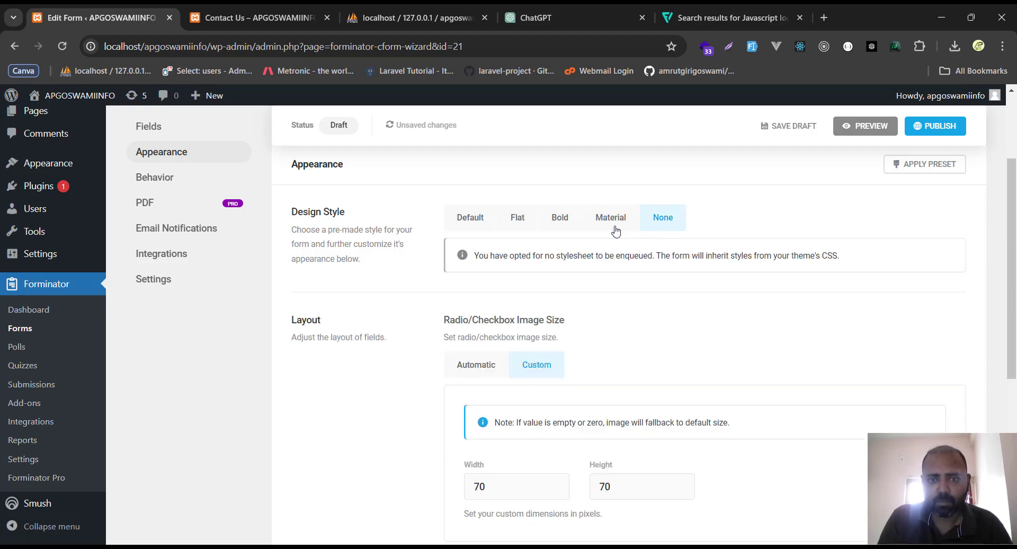
click(611, 221)
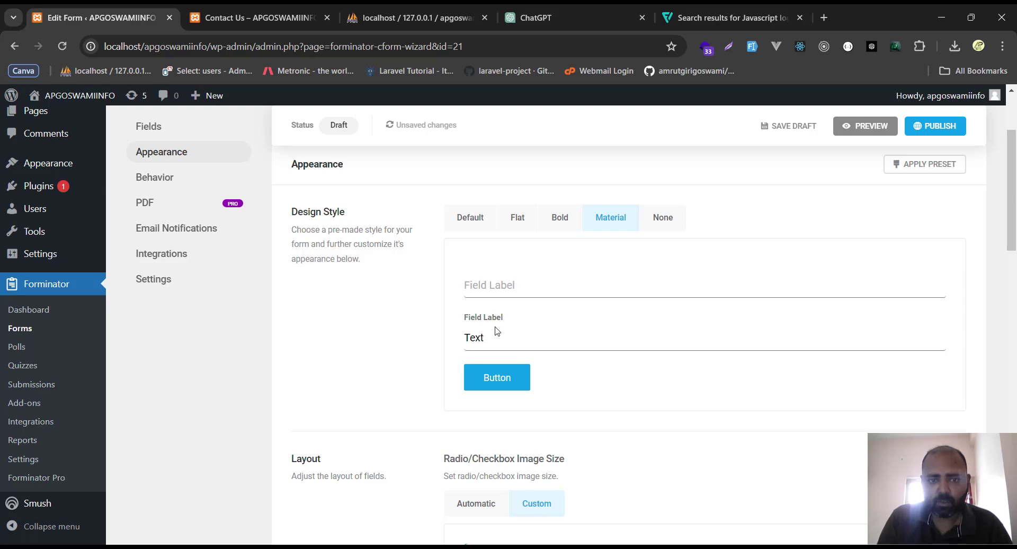
click(666, 227)
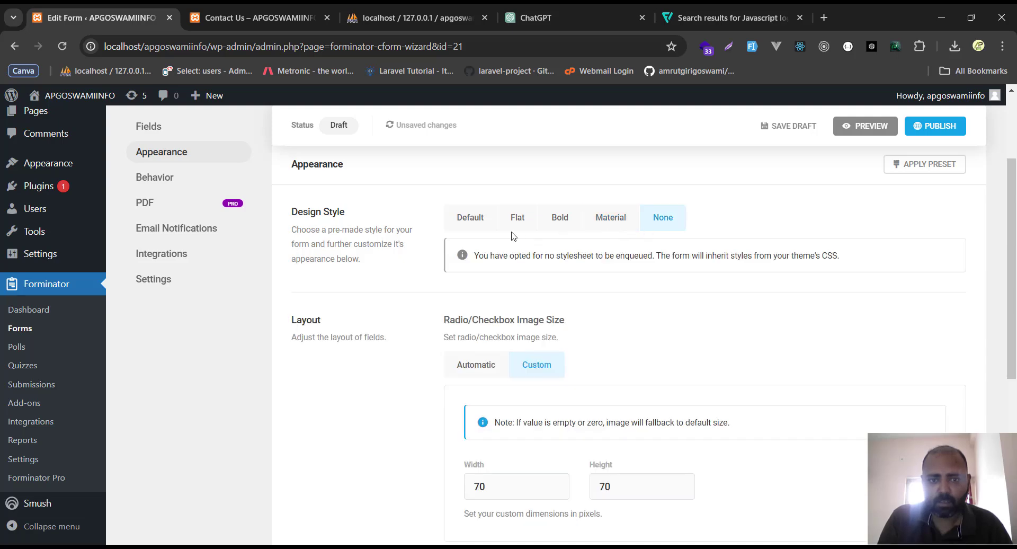
click(480, 227)
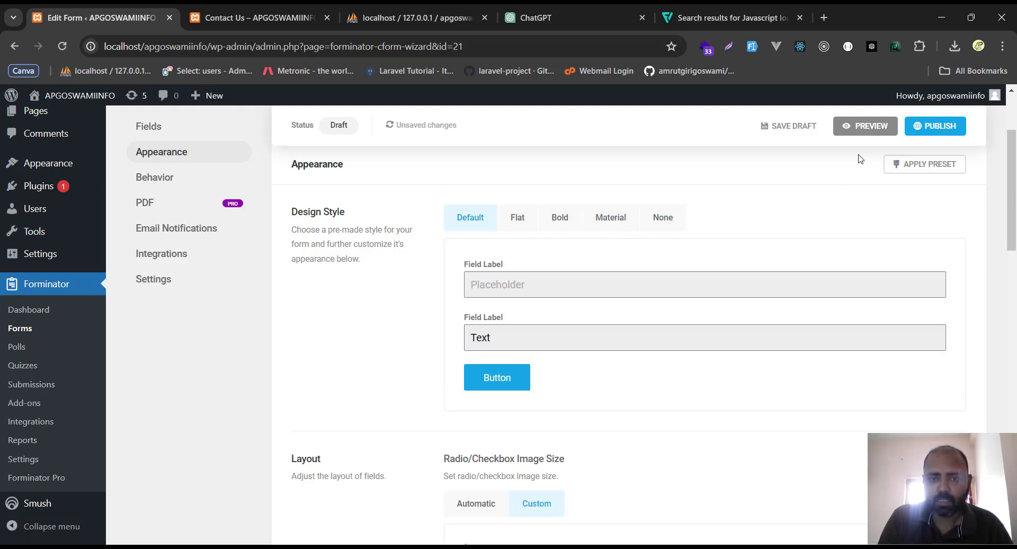
Preview the form and check its First Name, LastName, Email Address, Phone Number and Message fields, closing the preview when done.
click(861, 131)
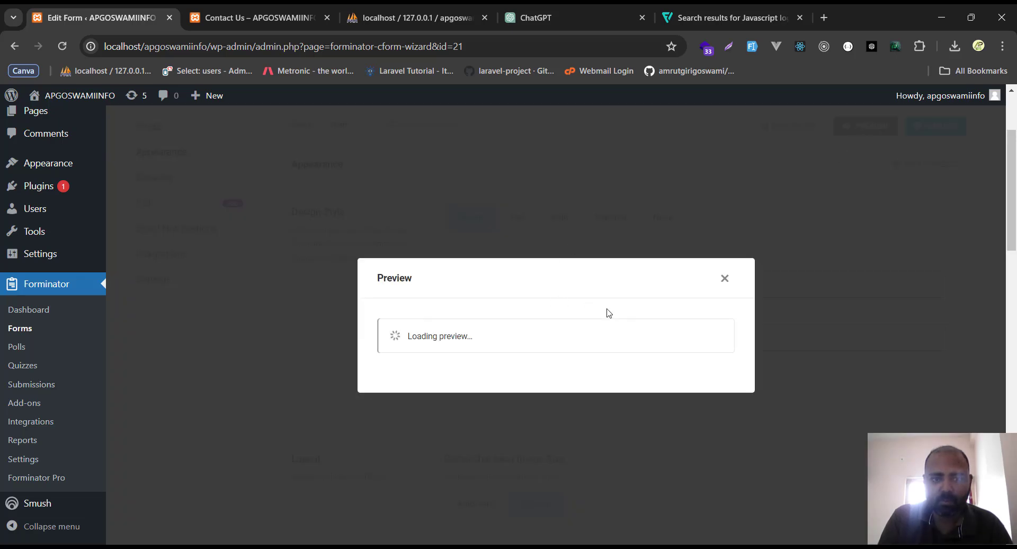
click(462, 211)
click(420, 277)
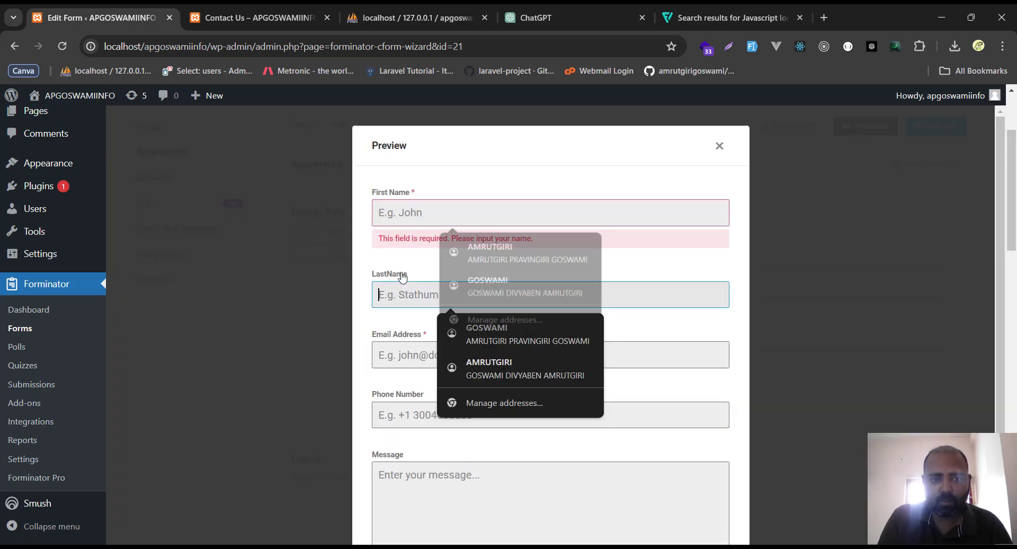
scroll(403, 305, down, 3)
click(427, 250)
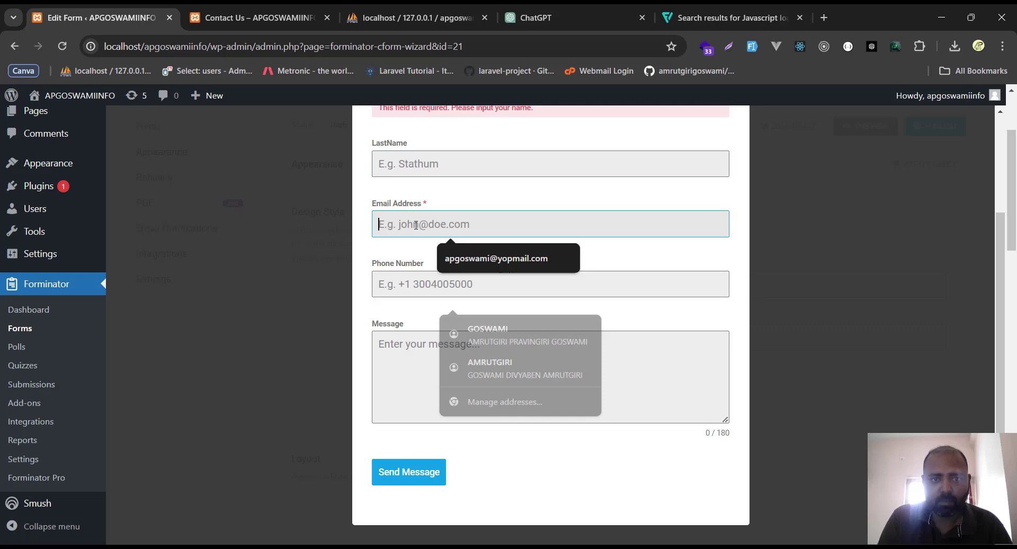
click(404, 283)
click(443, 372)
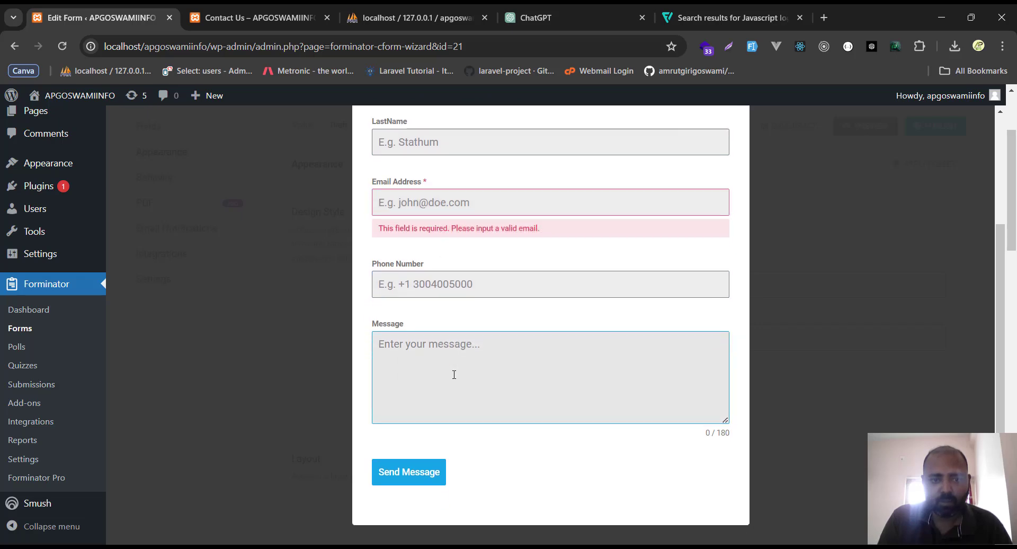
scroll(452, 371, up, 3)
click(433, 303)
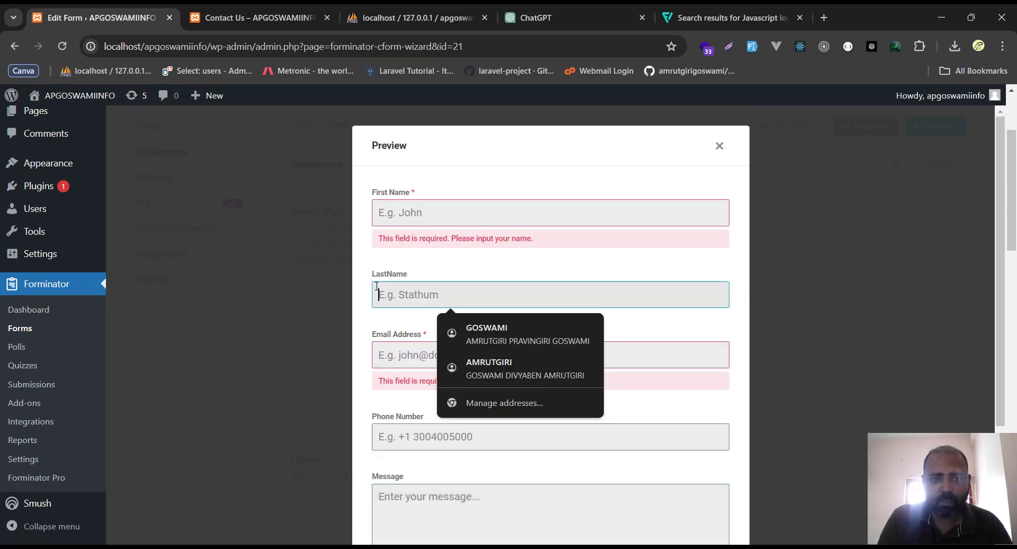
click(442, 237)
scroll(465, 380, down, 3)
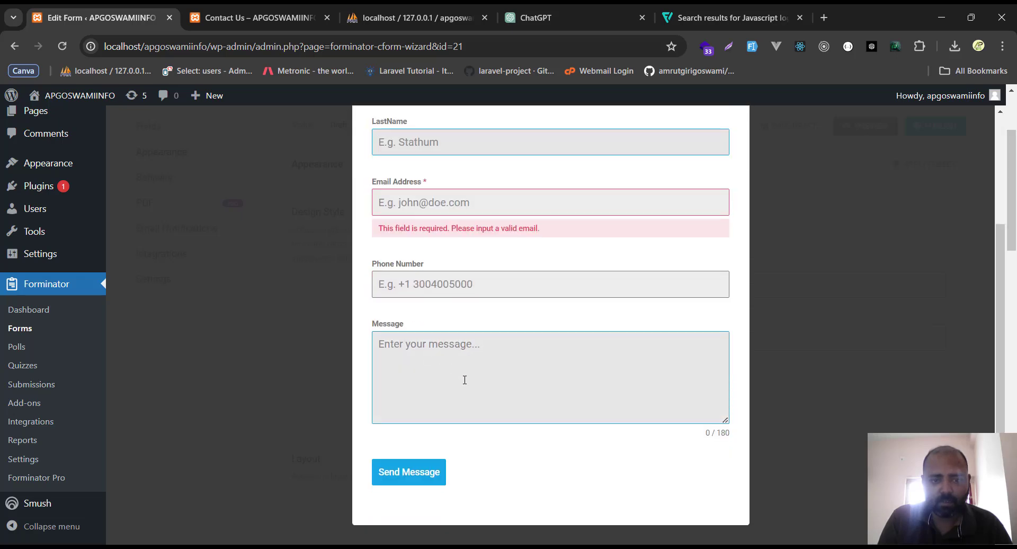
scroll(641, 258, up, 3)
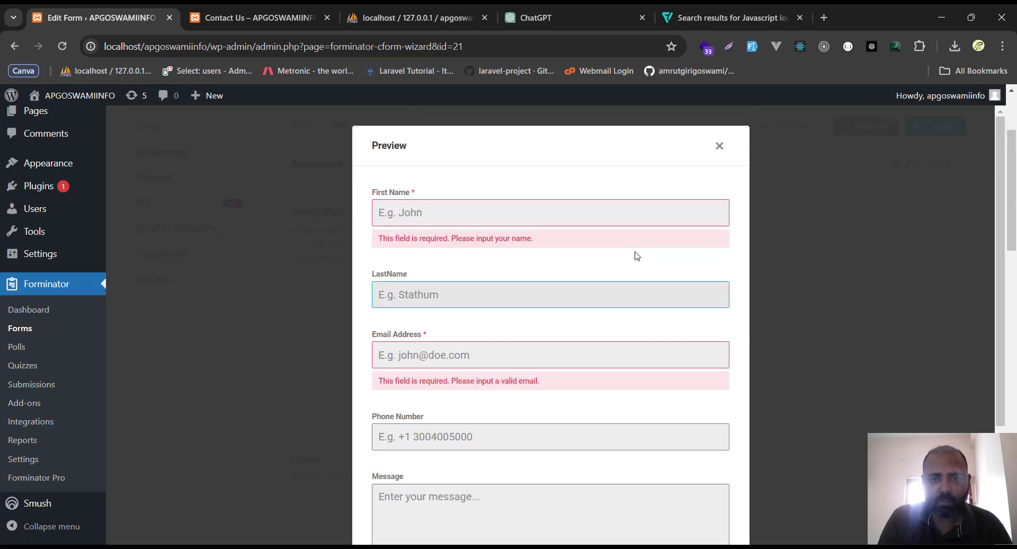
click(720, 146)
Publish the Contact Us form and copy its shortcode [forminator_form id="21"].
scroll(843, 160, up, 2)
click(938, 236)
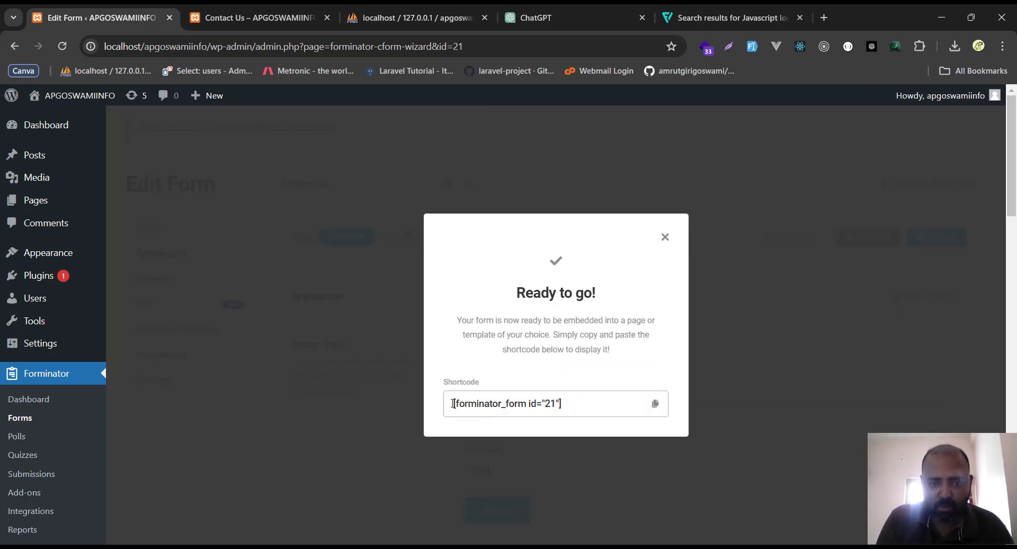
drag(453, 403, 573, 403)
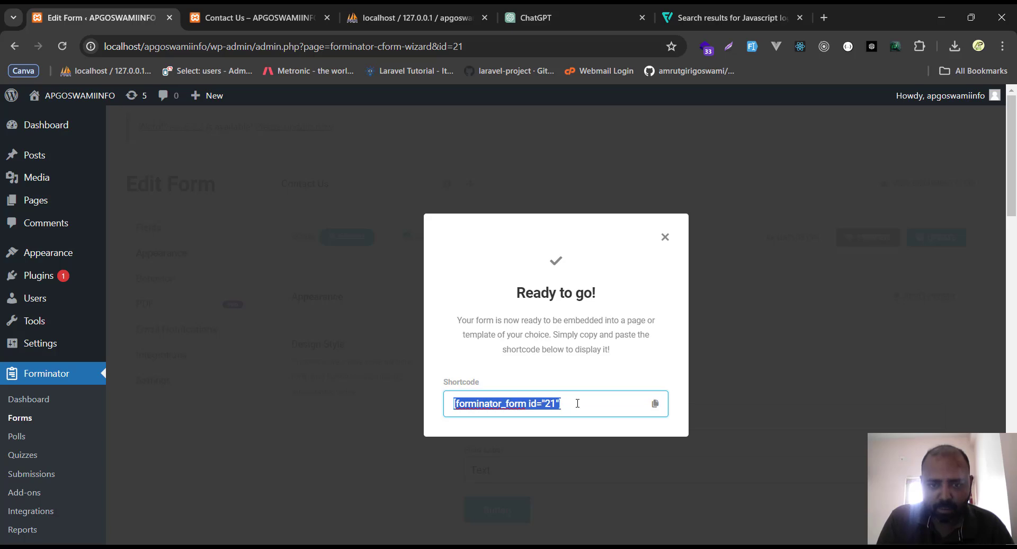
click(655, 404)
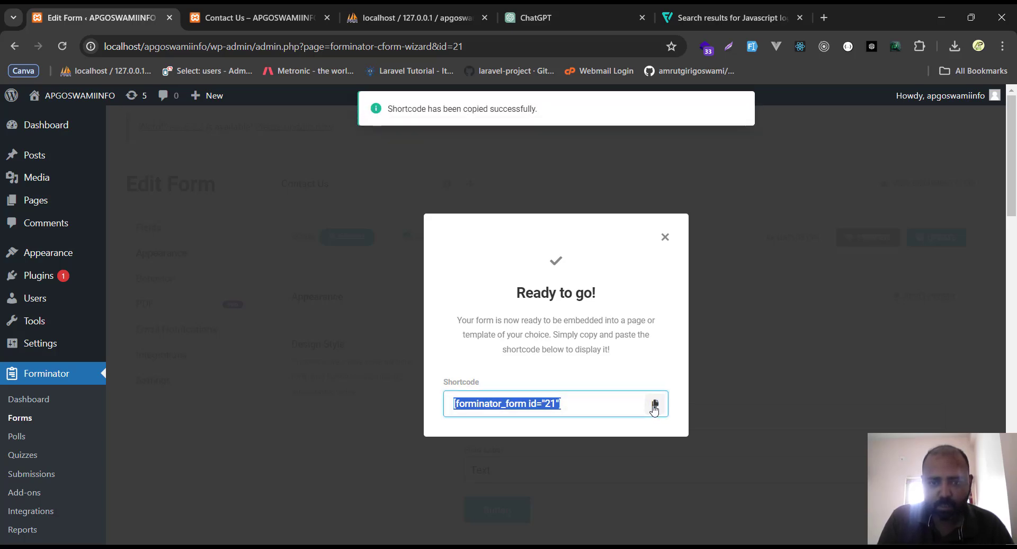
click(665, 237)
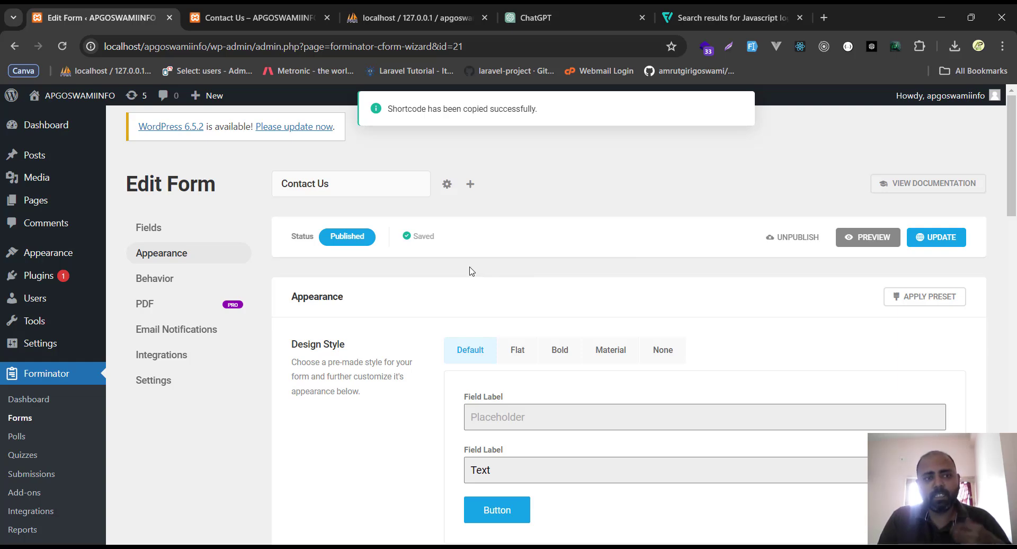
Open the admin list of pages, reload the live Contact Us page and view the site's About Us page.
click(27, 207)
click(241, 21)
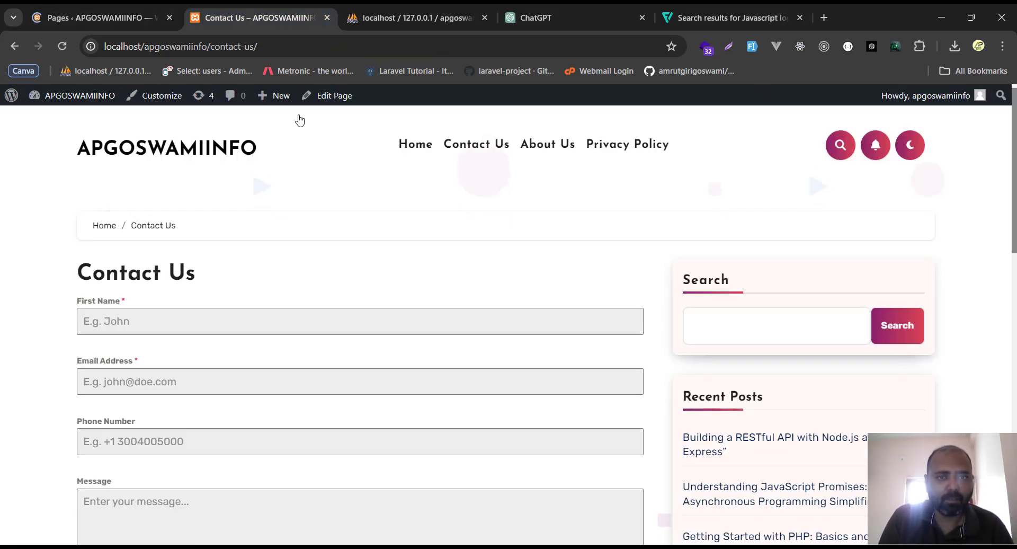
click(62, 48)
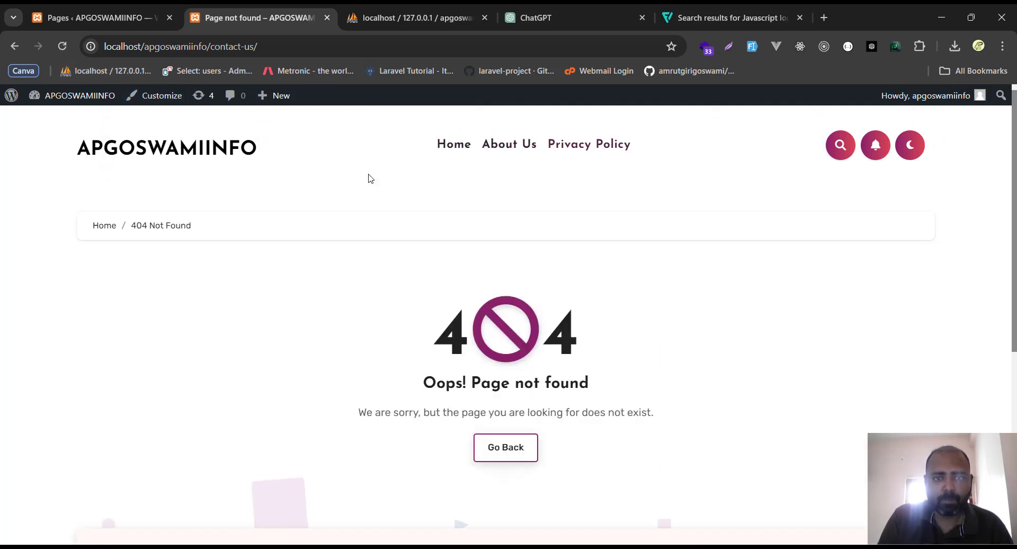
click(498, 150)
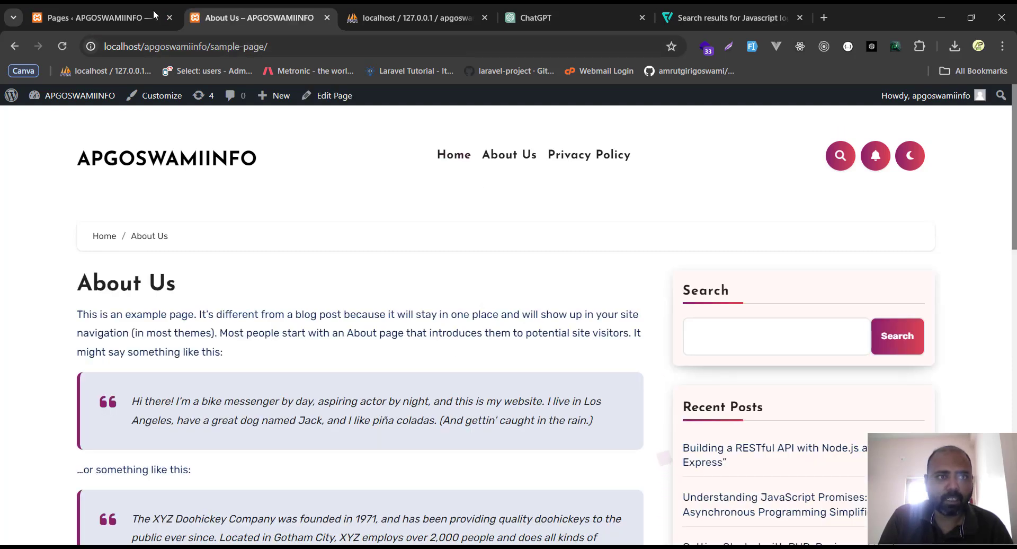
Add a new page in the WordPress admin with the title "Contact Us".
click(141, 24)
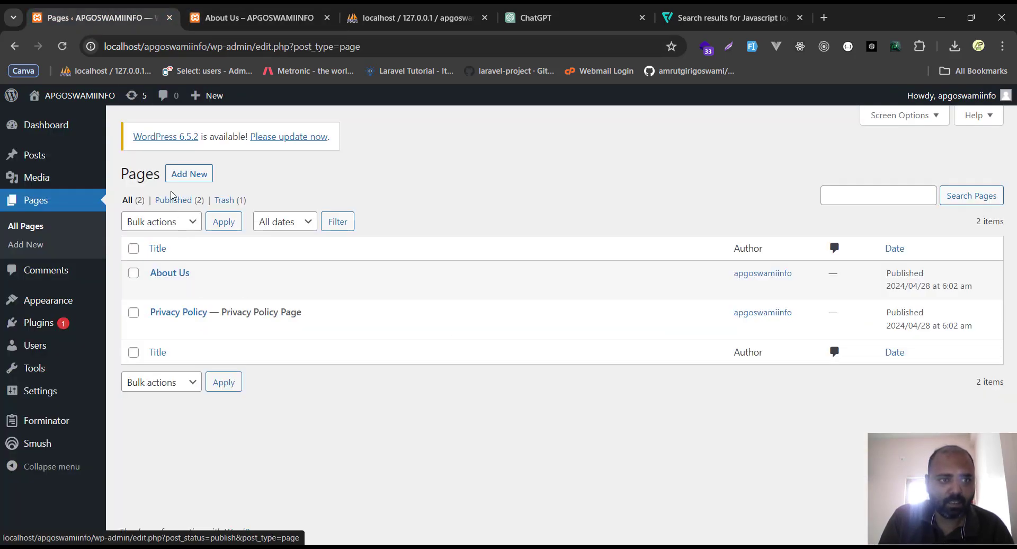
click(177, 173)
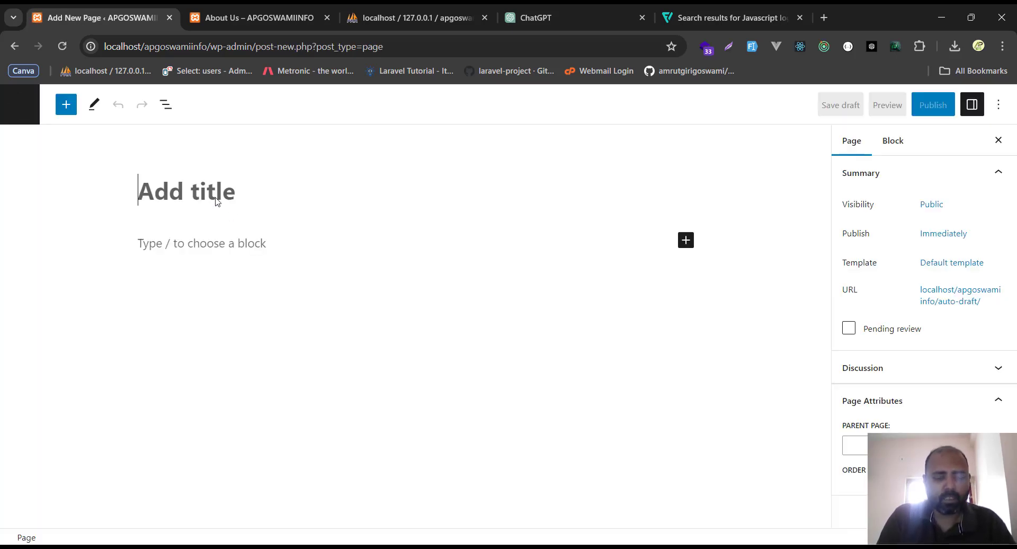
text(Contact)
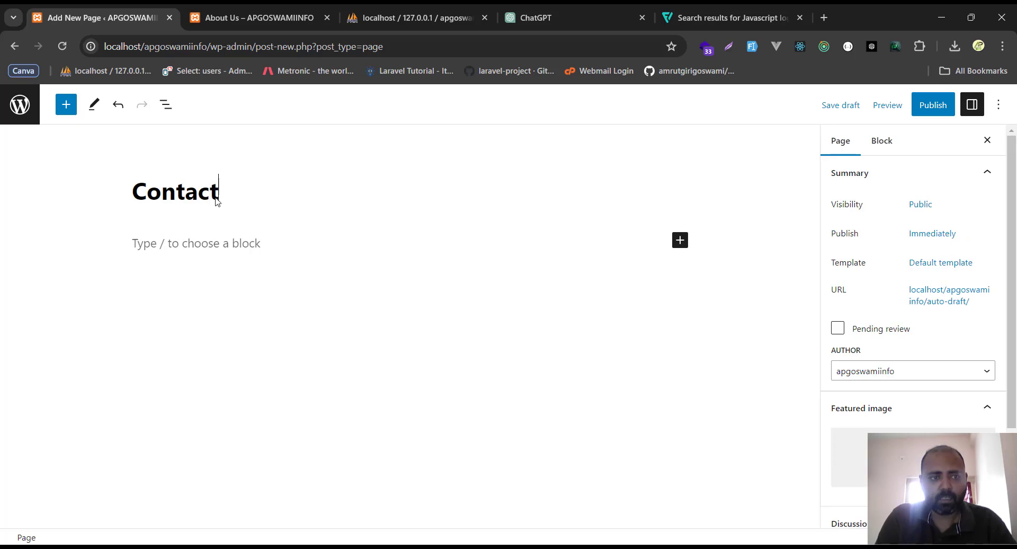
text( Us)
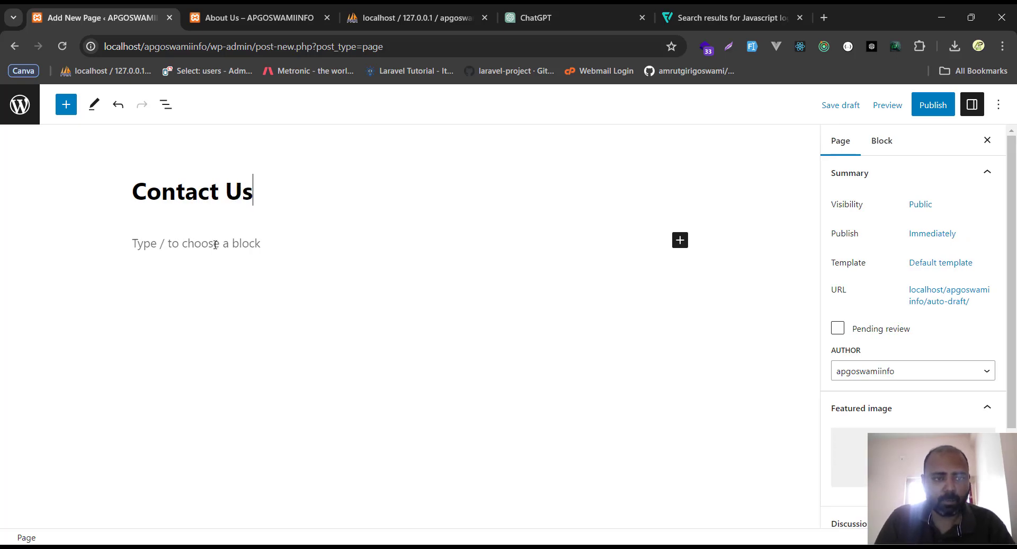
Paste the copied form shortcode into the body of the Contact Us page and publish the page.
key(Return)
key(ctrl+v)
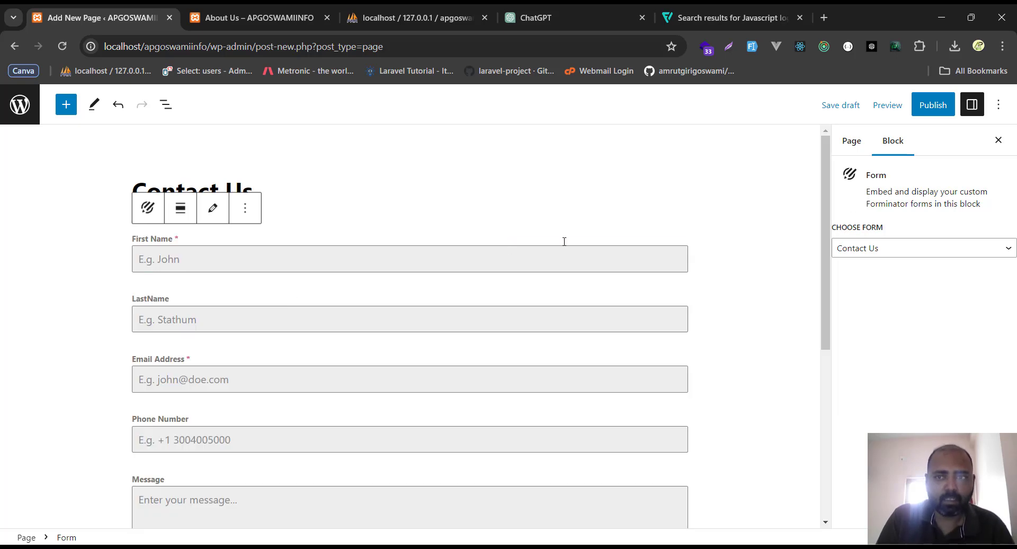
click(933, 106)
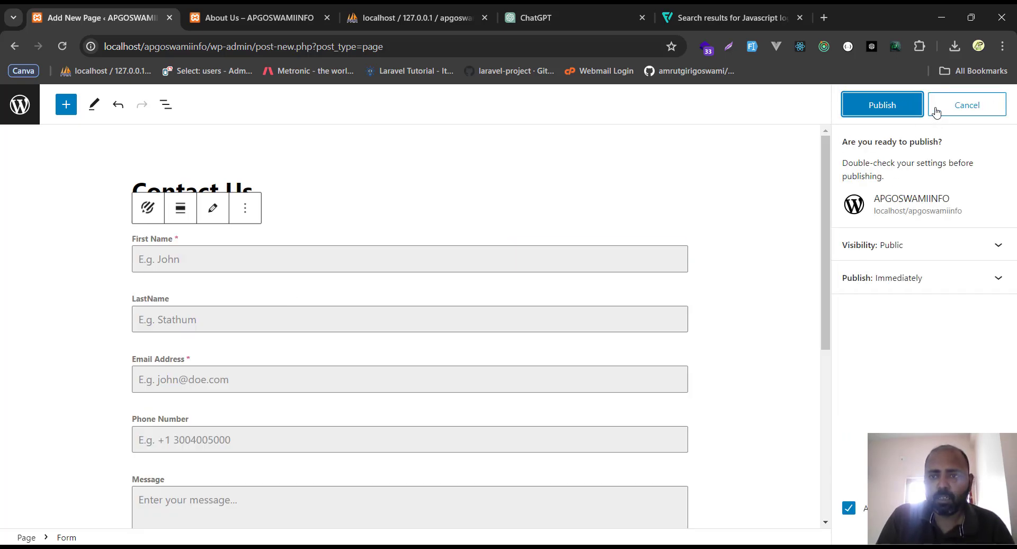
click(910, 107)
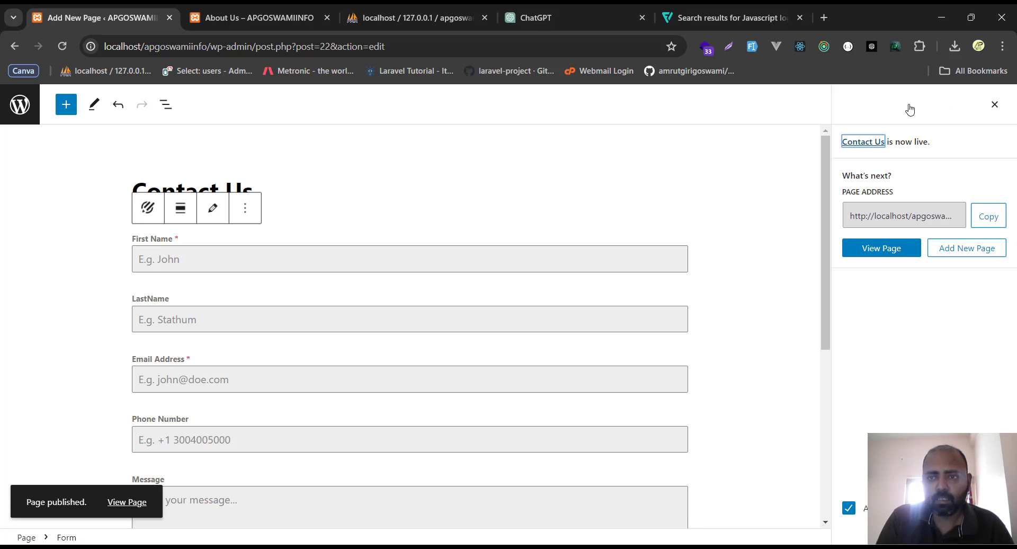
Reload the live site and open its Contact Us page to inspect the embedded form's fields.
click(271, 6)
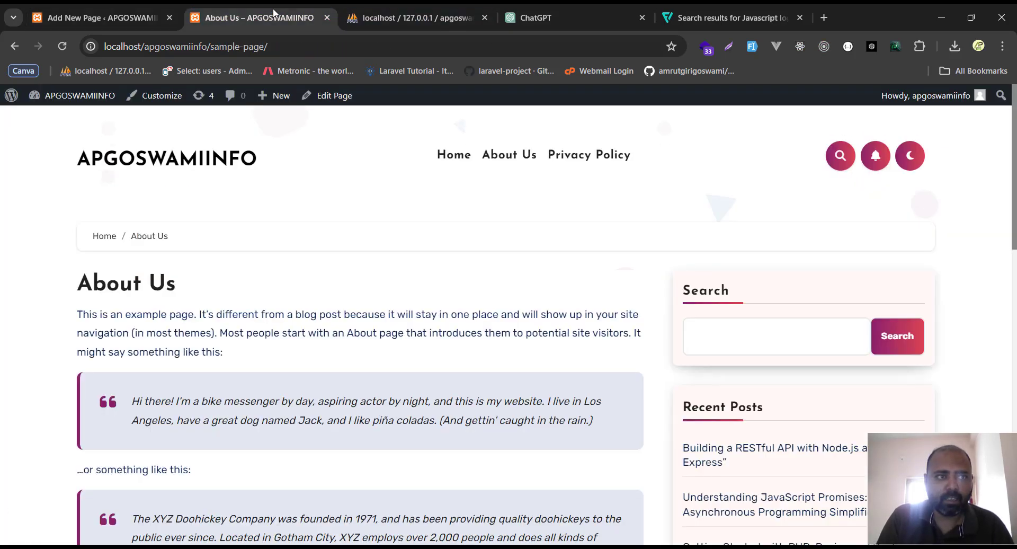
key(F5)
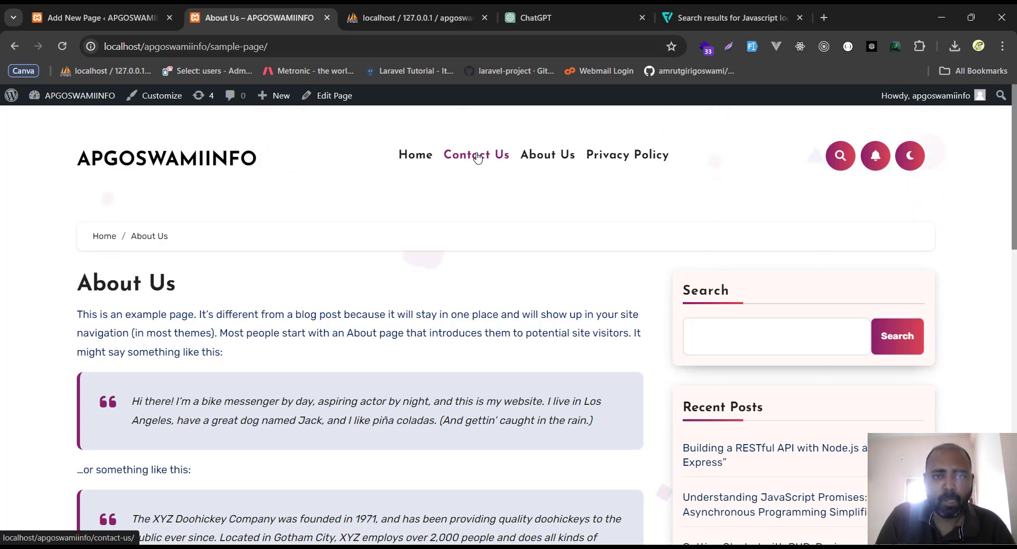
click(477, 158)
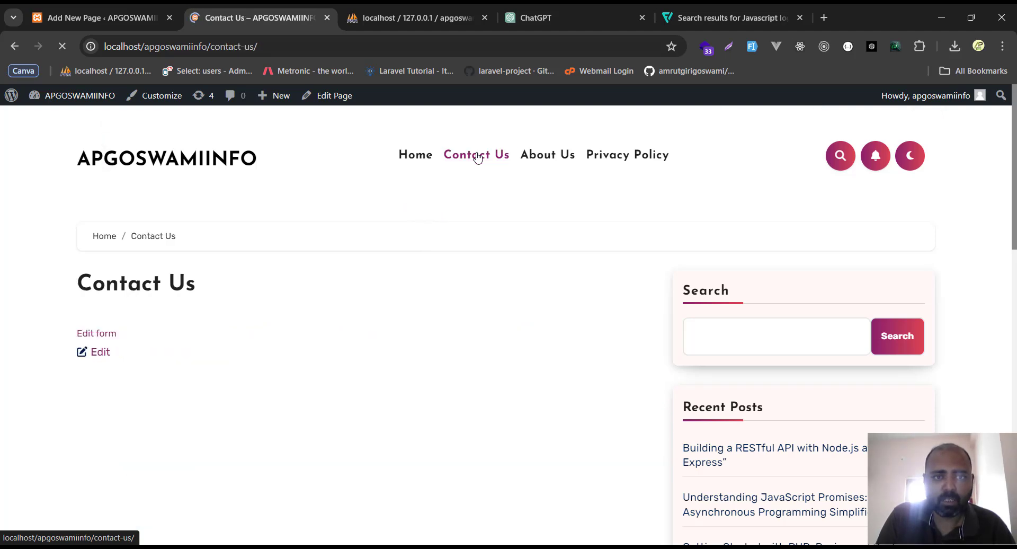
scroll(175, 314, down, 3)
scroll(175, 314, down, 2)
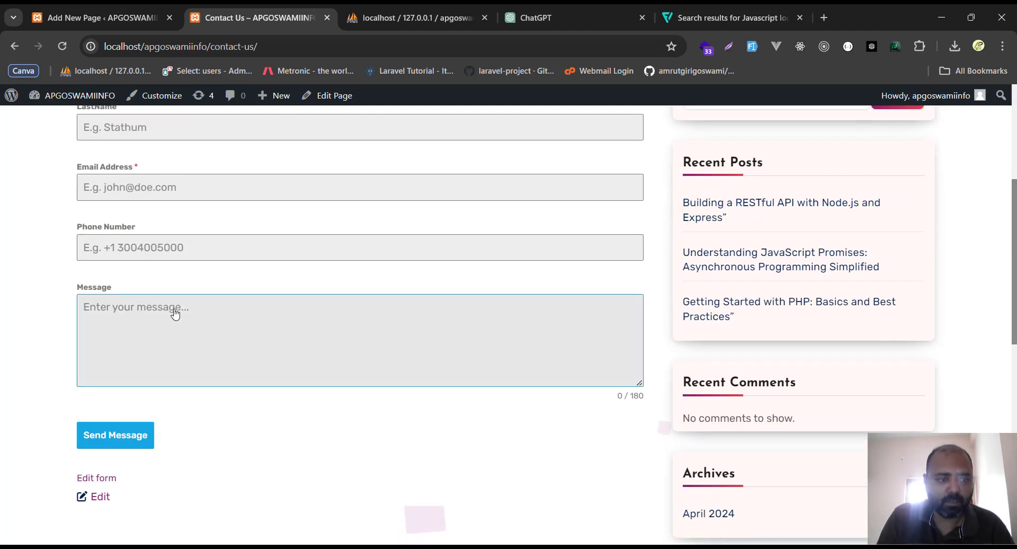
click(174, 308)
scroll(170, 305, up, 4)
Submit the live contact form filled with auto-generated sample data from the form filler extension and return to the site's home page.
click(159, 264)
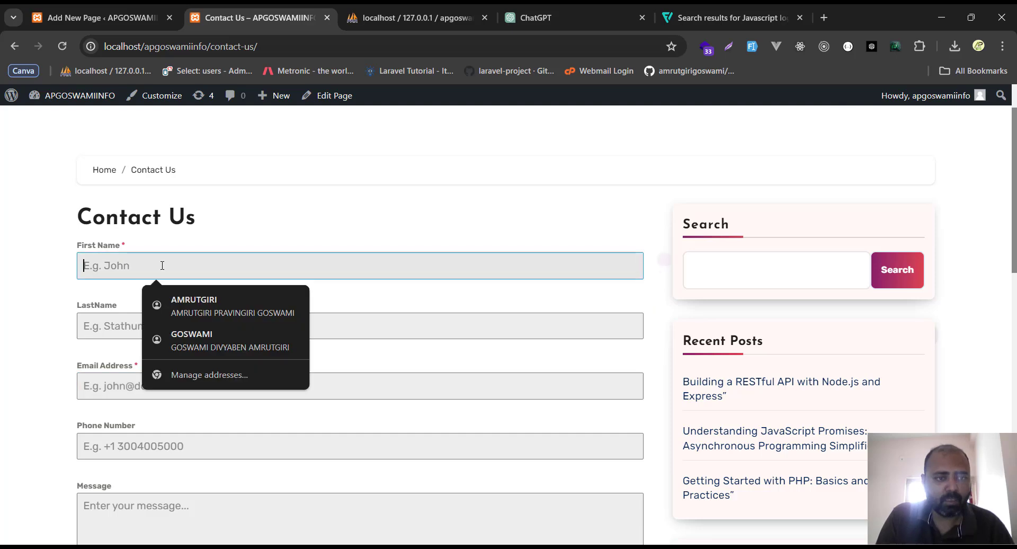
click(752, 46)
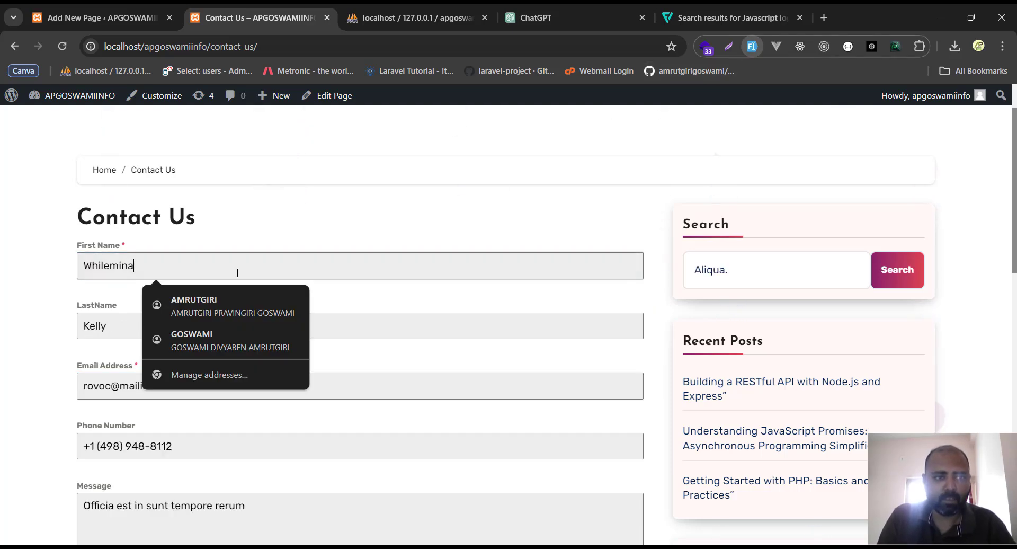
click(41, 298)
scroll(41, 298, down, 5)
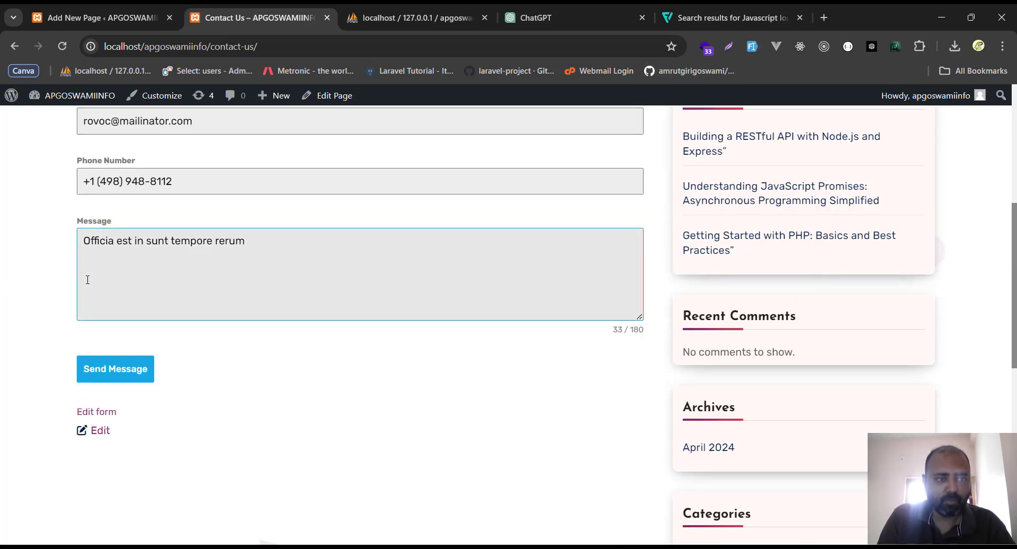
click(101, 369)
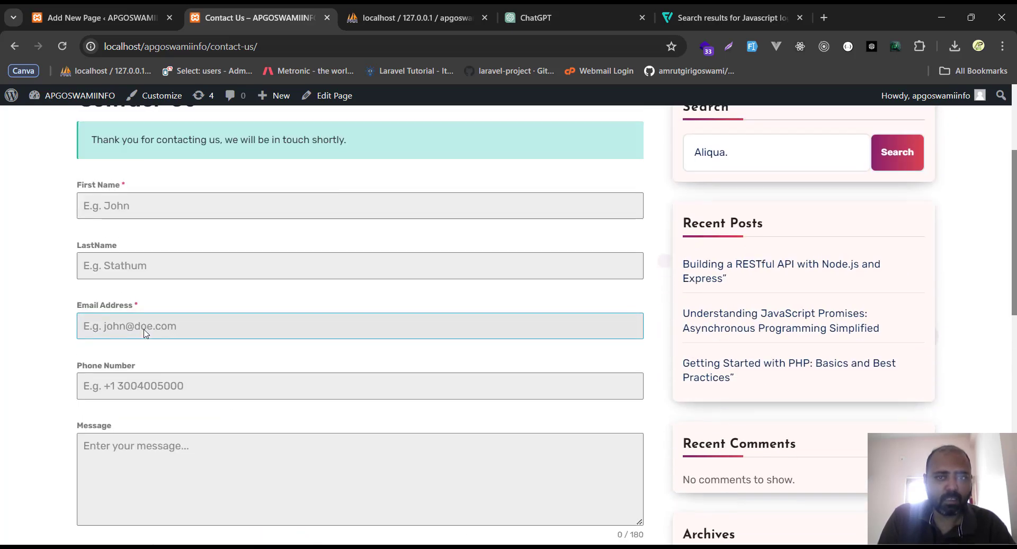
drag(97, 313, 370, 311)
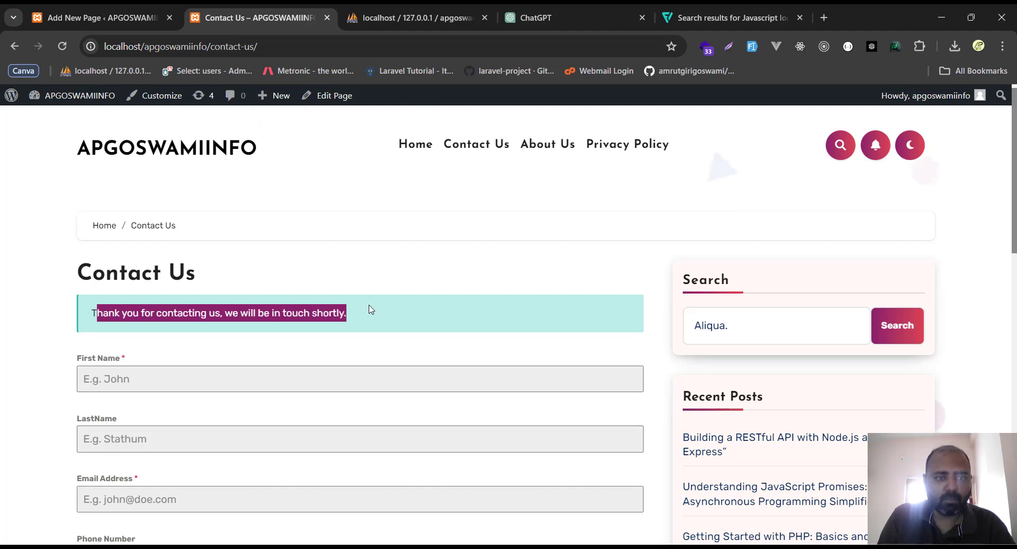
click(421, 143)
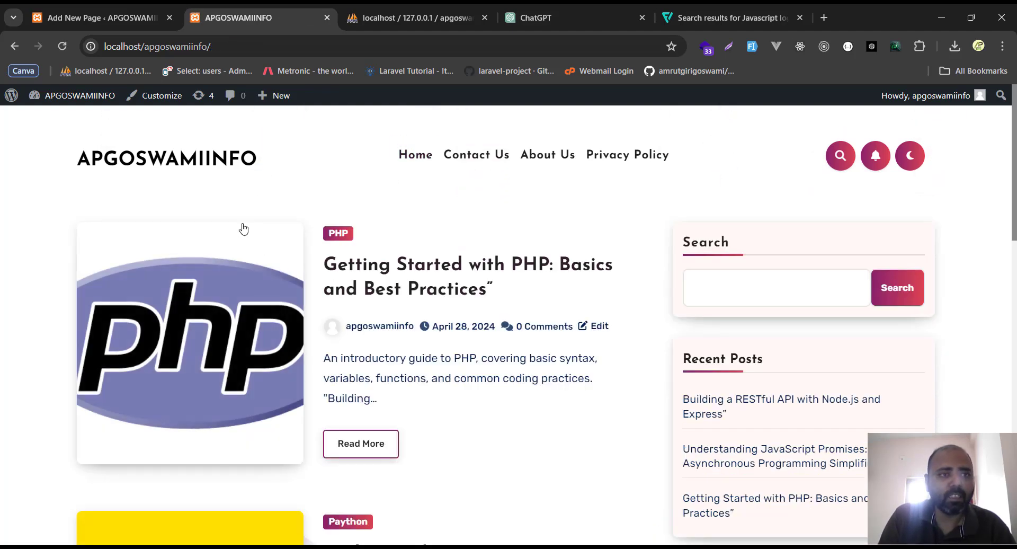
Open Forminator's submissions in the WordPress admin and show the submissions of the Contact Us form.
click(106, 18)
click(34, 113)
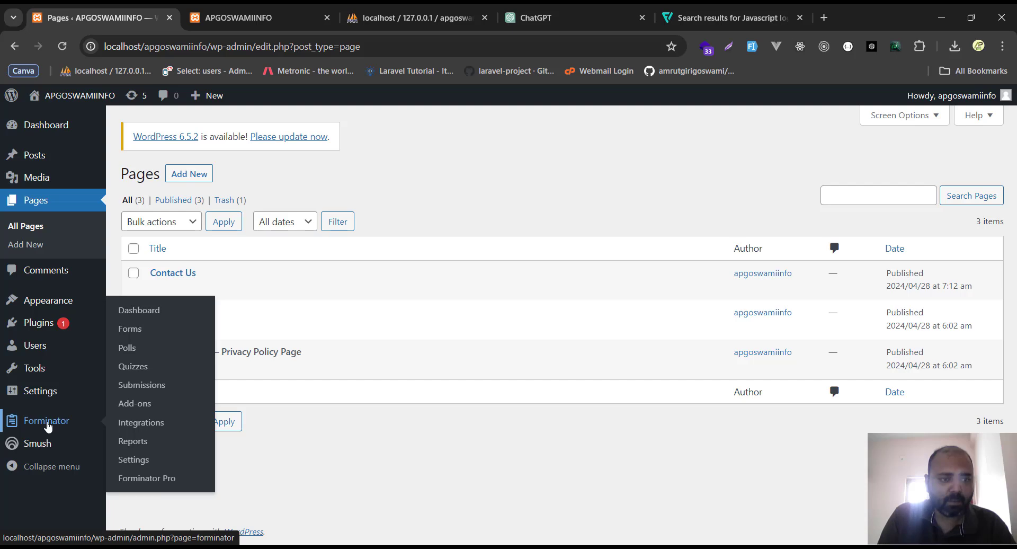
click(155, 390)
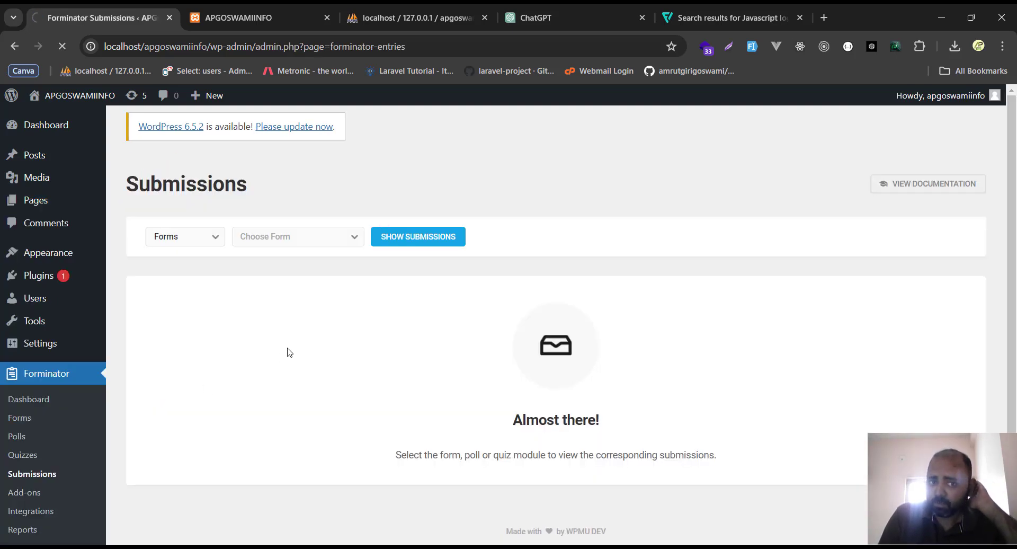
click(293, 243)
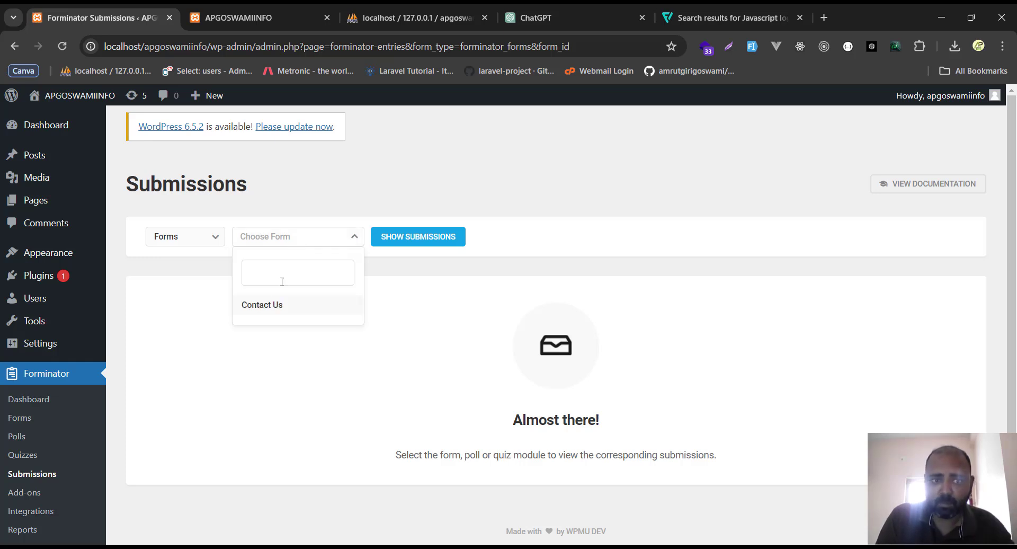
click(276, 313)
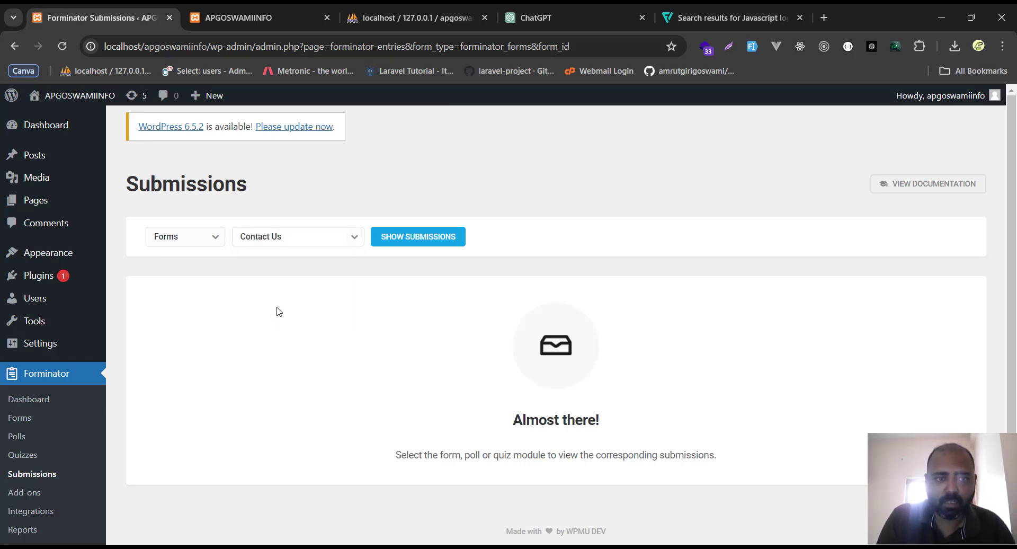
click(406, 242)
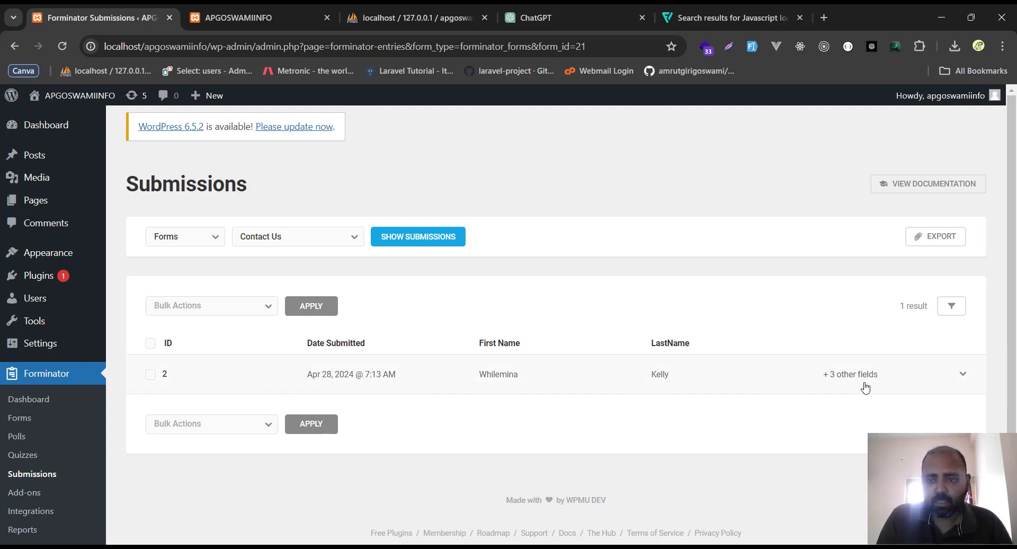
Expand the submission listed for the Contact Us form and examine its stored field values and available actions.
click(963, 376)
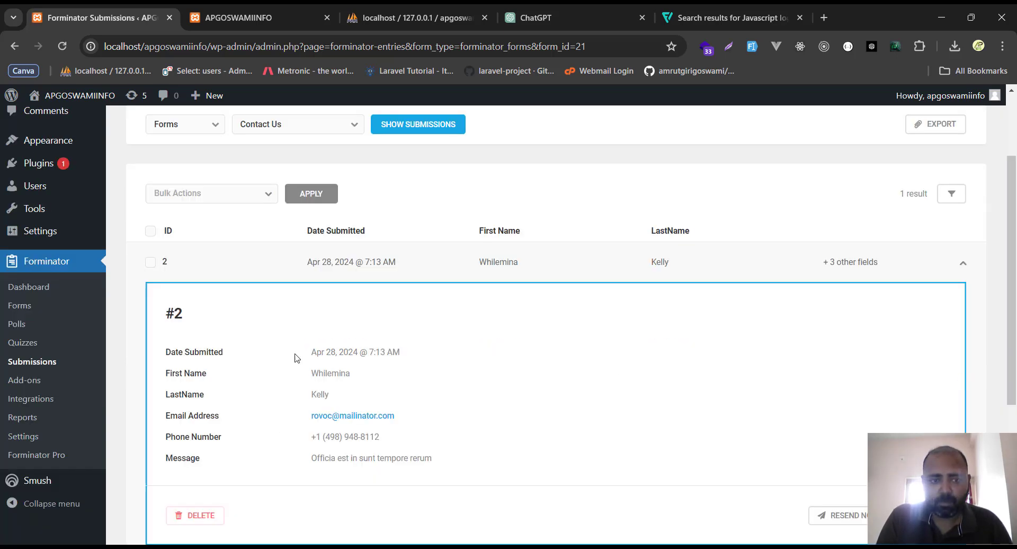
scroll(295, 356, down, 3)
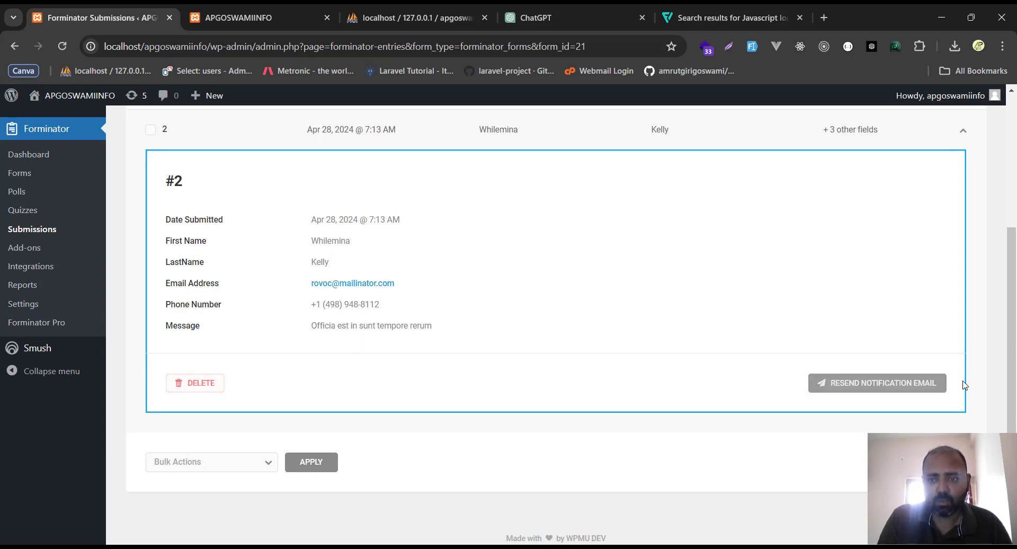
click(926, 388)
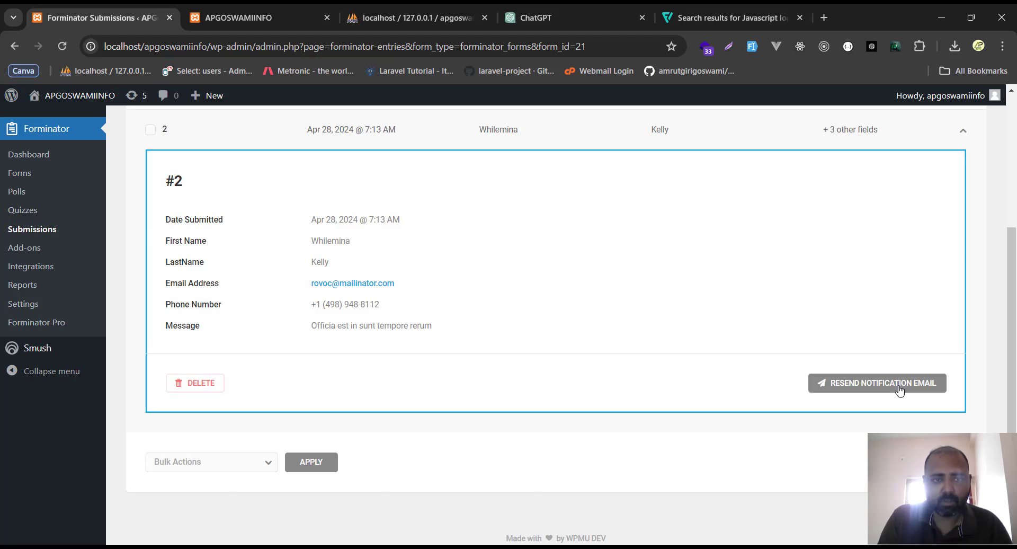
scroll(326, 344, up, 4)
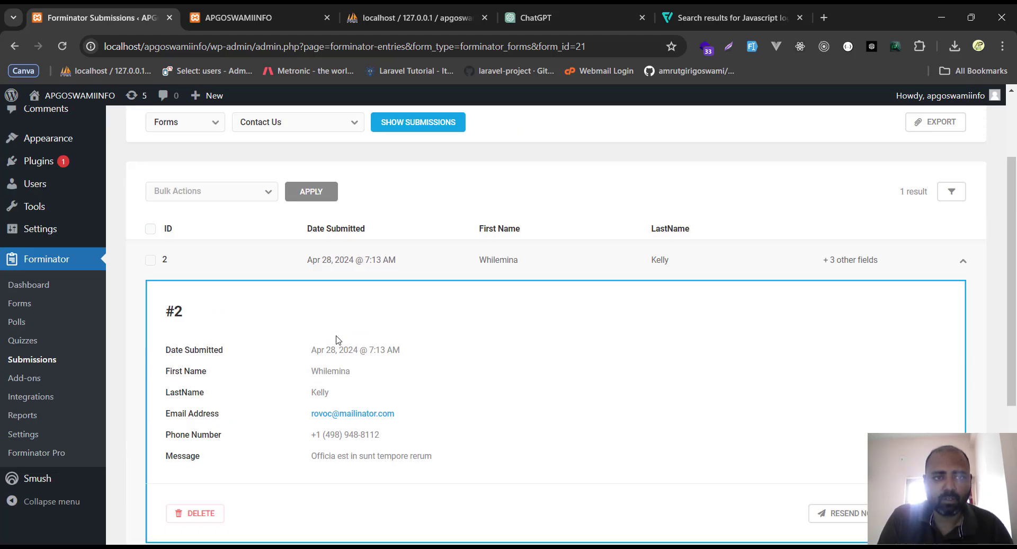
click(250, 192)
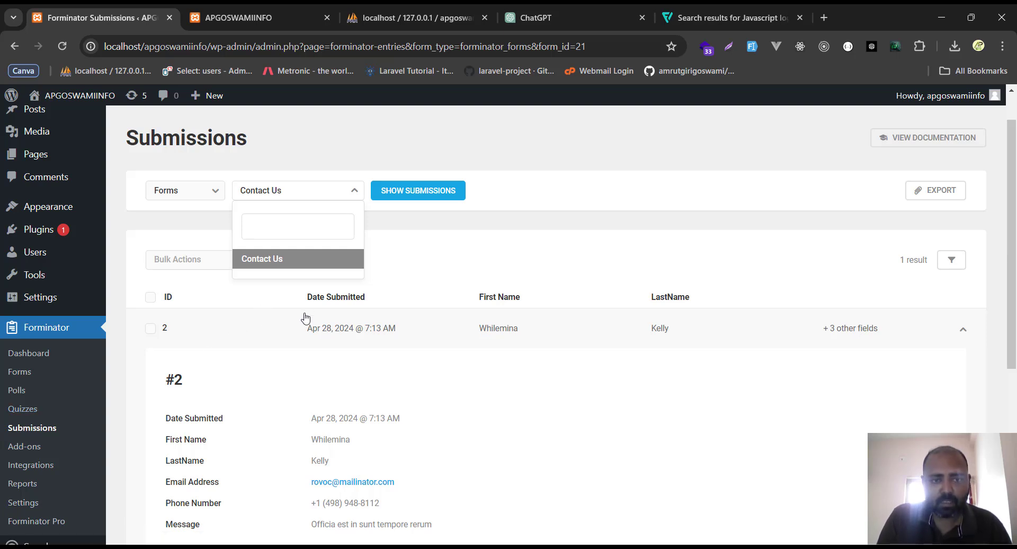
click(414, 256)
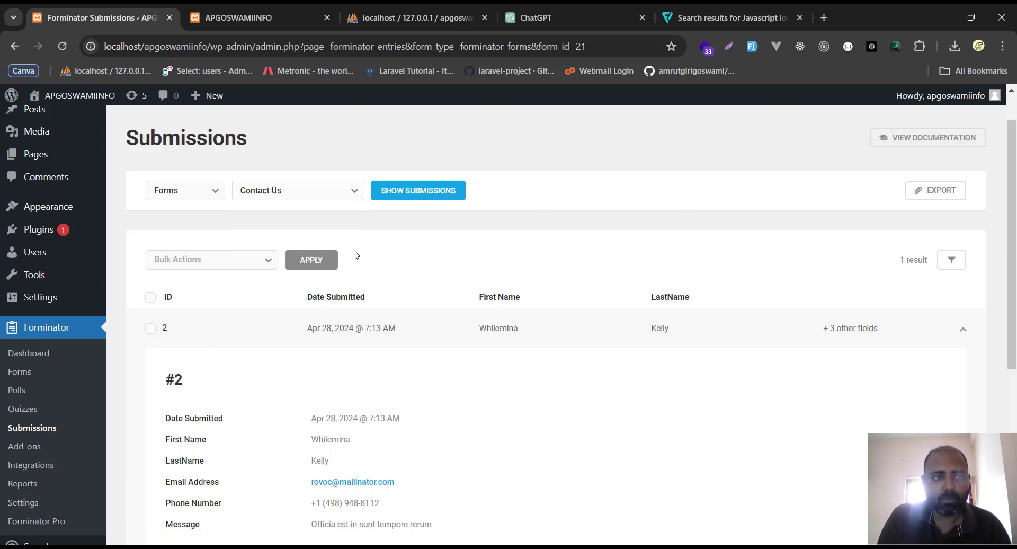
scroll(148, 220, up, 1)
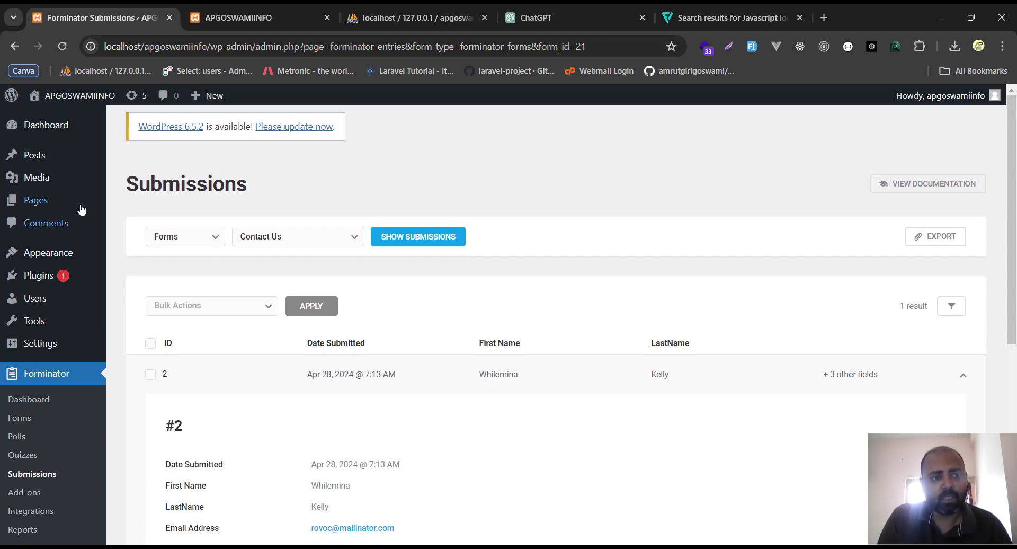
Return to the main WordPress admin dashboard and look over its widgets.
mouse_move(74, 204)
click(49, 127)
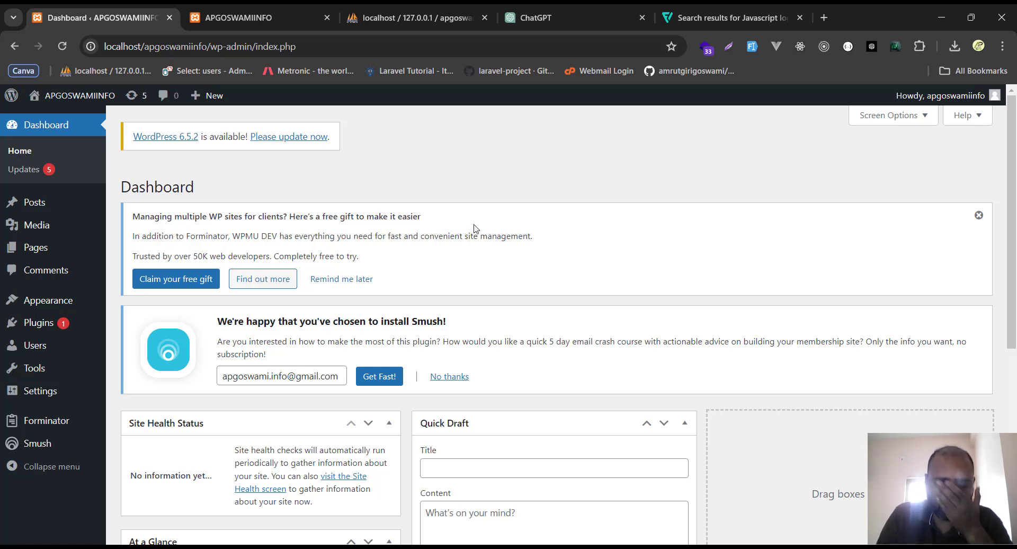
scroll(582, 302, down, 3)
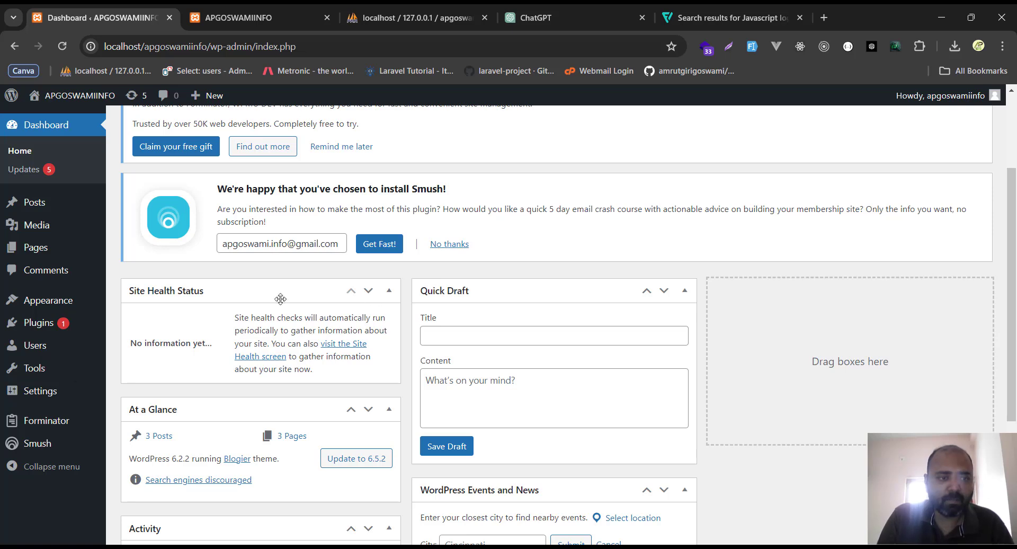
Open the Contact Us form for editing from the Forminator dashboard and review its list of fields.
mouse_move(88, 431)
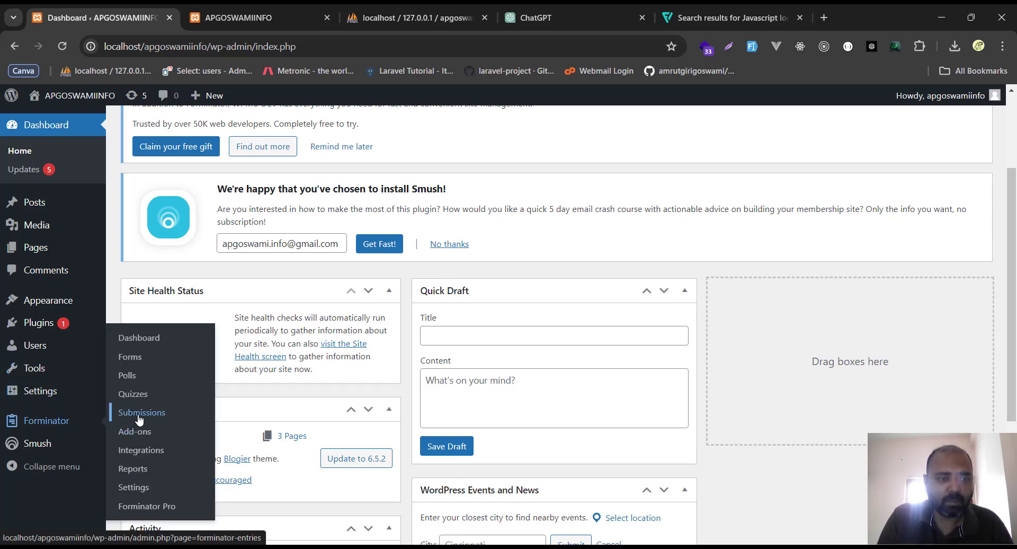
click(139, 342)
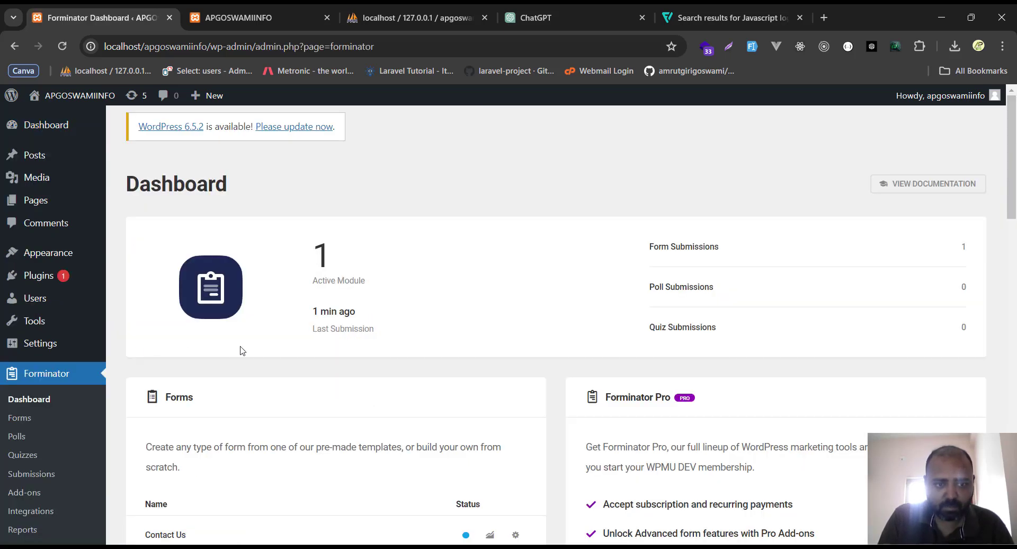
scroll(241, 351, down, 3)
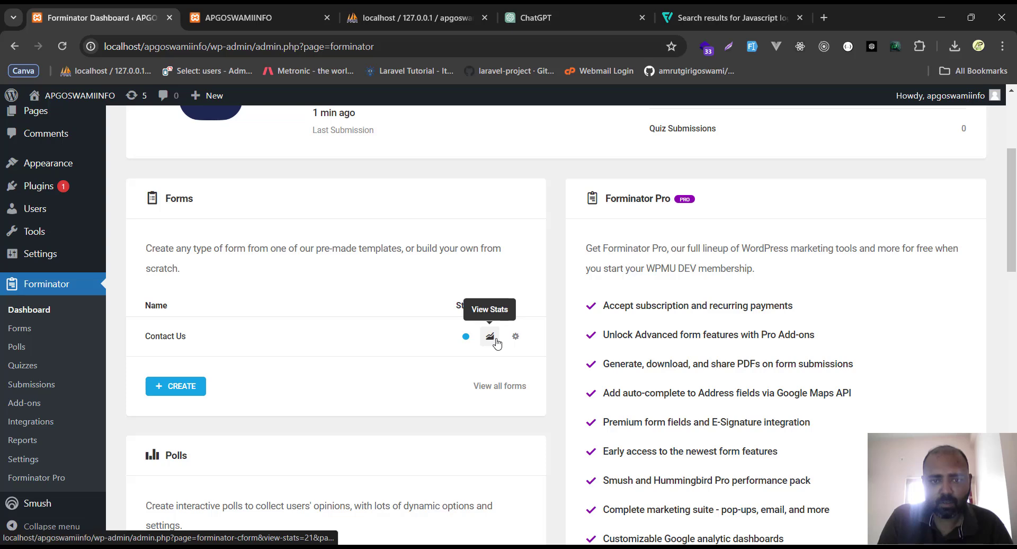
click(517, 339)
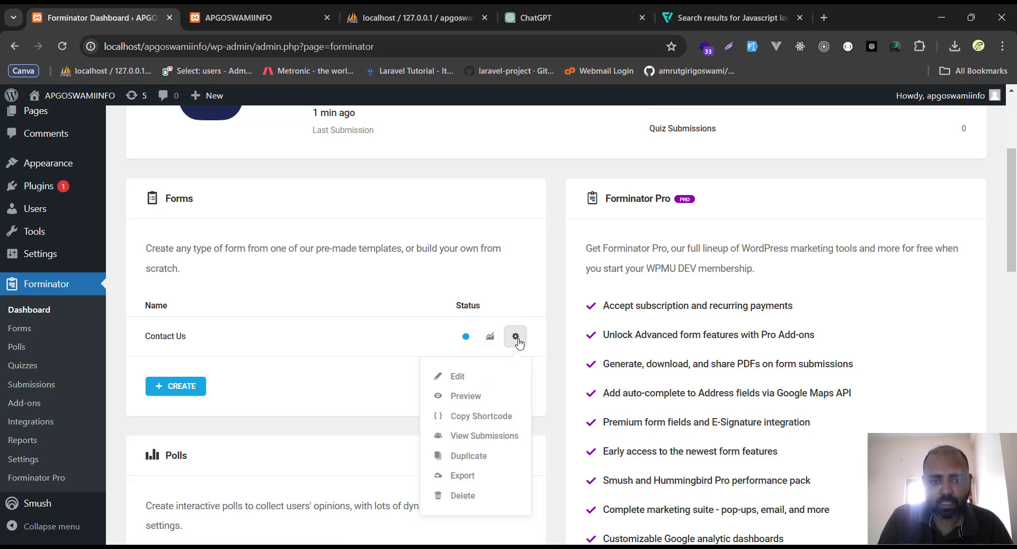
click(457, 375)
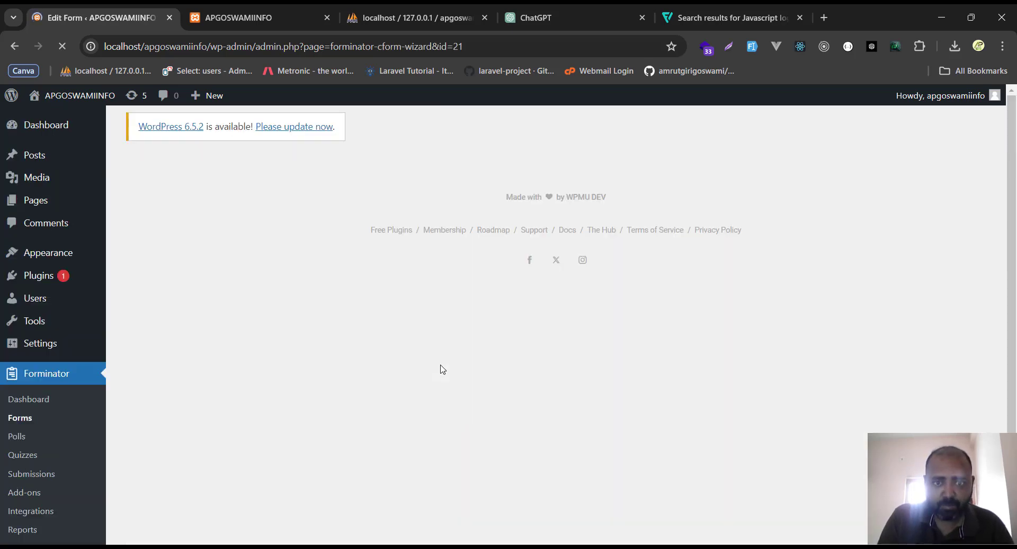
scroll(440, 369, down, 4)
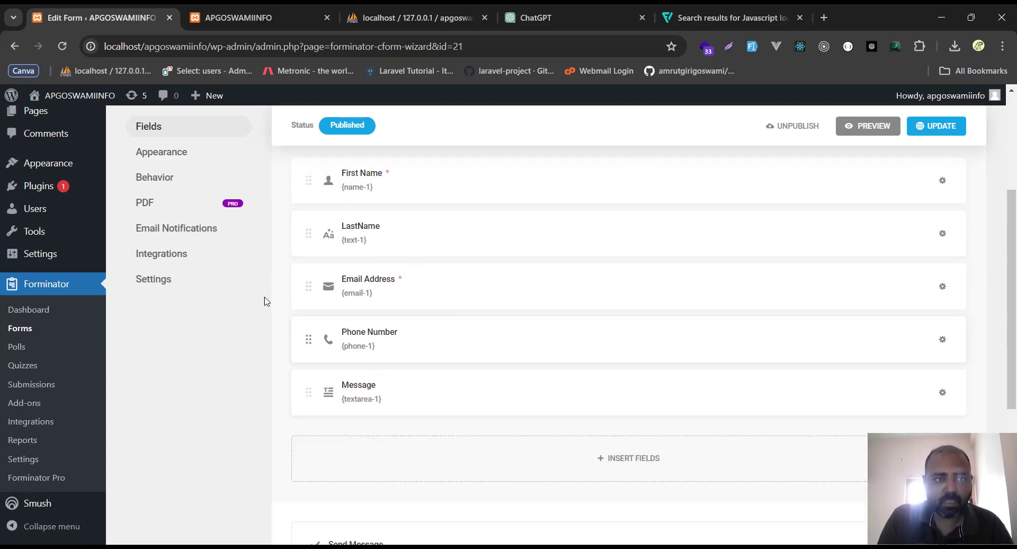
scroll(266, 297, up, 5)
Examine the form's Appearance and Behavior options, including submission method, validation, loader, autofill, security, lifespan, rendering, and save and continue.
click(172, 194)
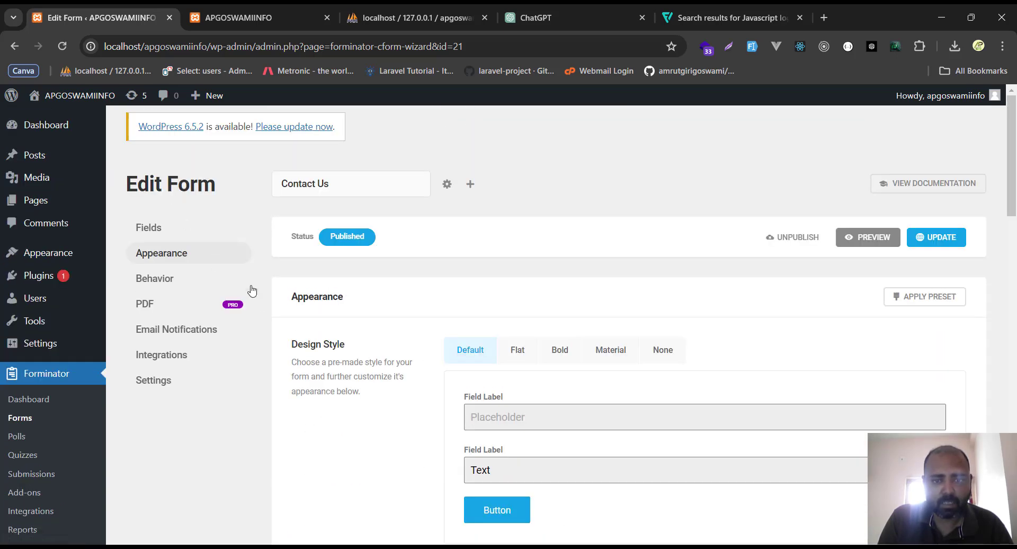
scroll(370, 358, down, 2)
click(149, 180)
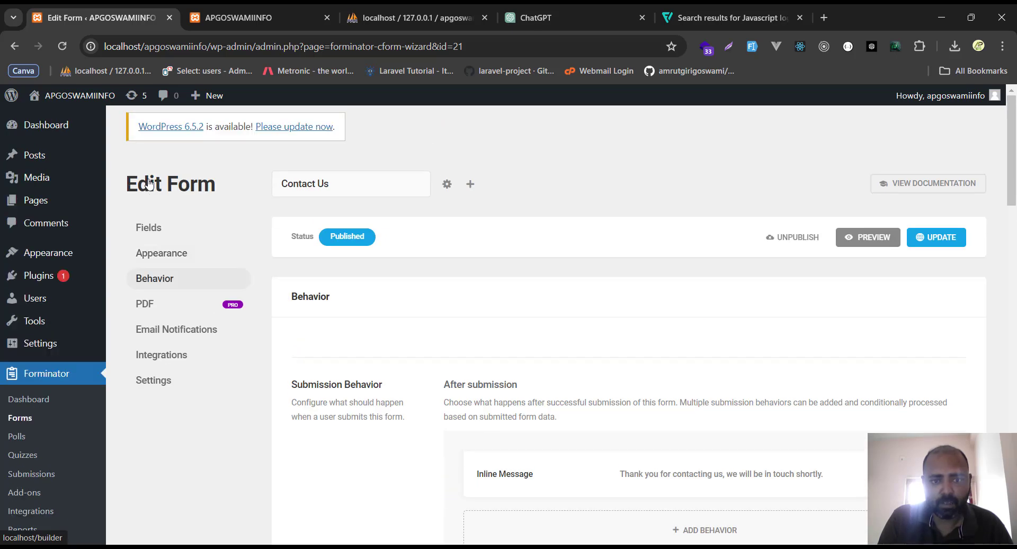
scroll(392, 341, down, 7)
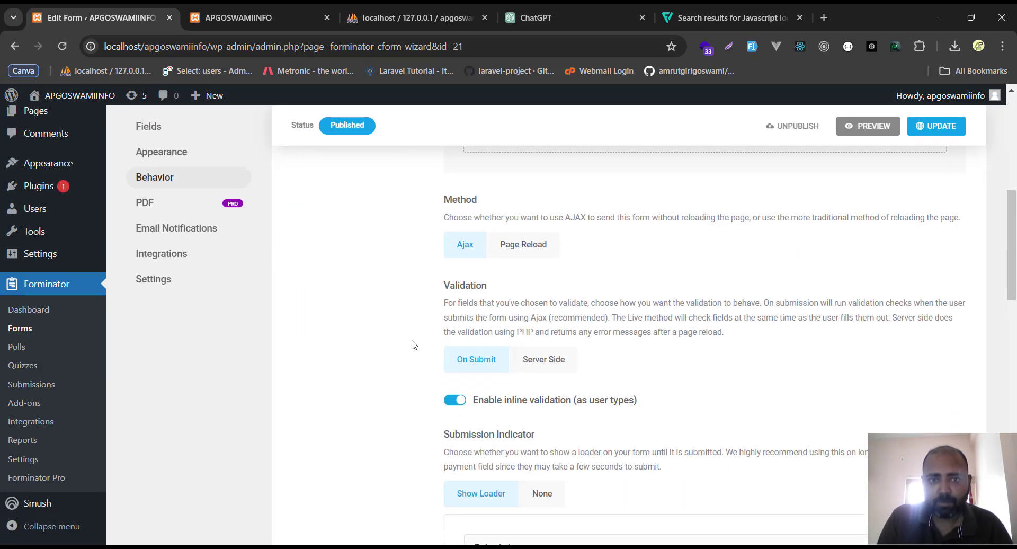
scroll(413, 345, down, 1)
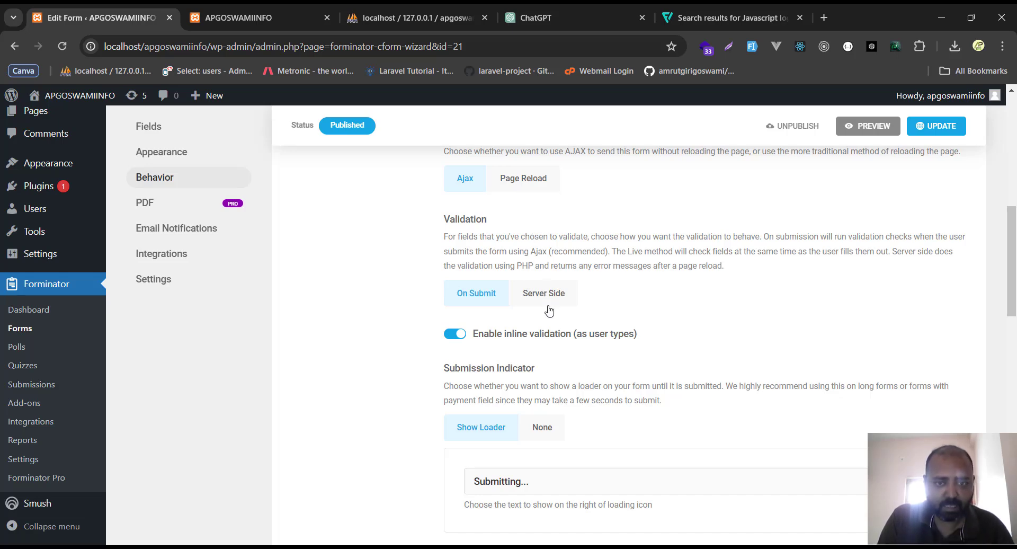
scroll(498, 350, down, 3)
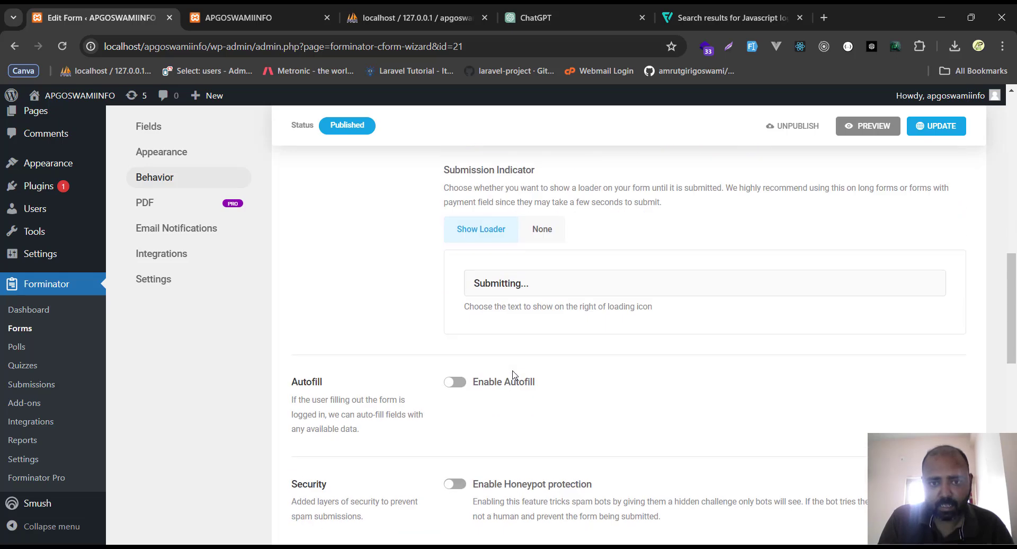
scroll(494, 262, up, 1)
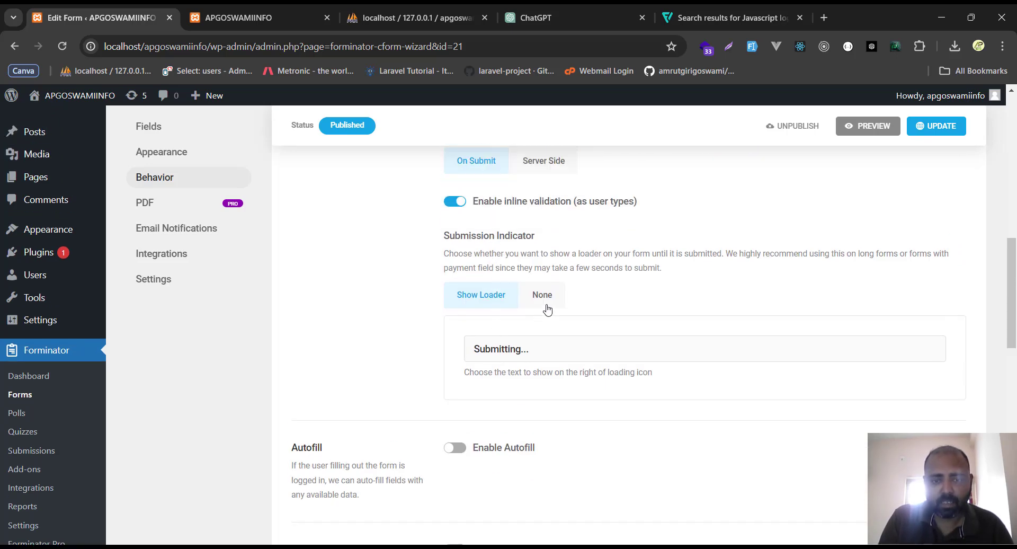
scroll(547, 310, down, 3)
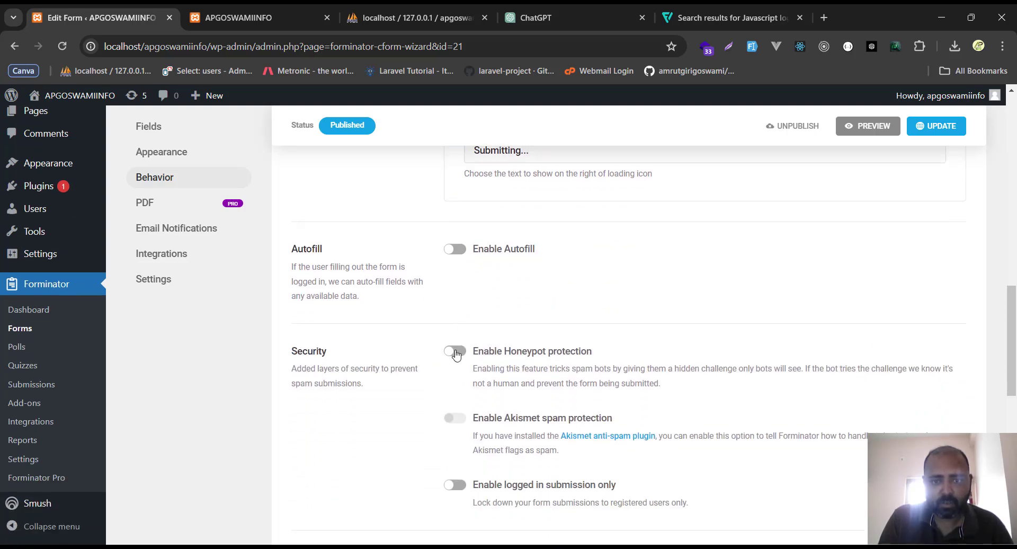
scroll(456, 354, down, 2)
scroll(456, 356, down, 3)
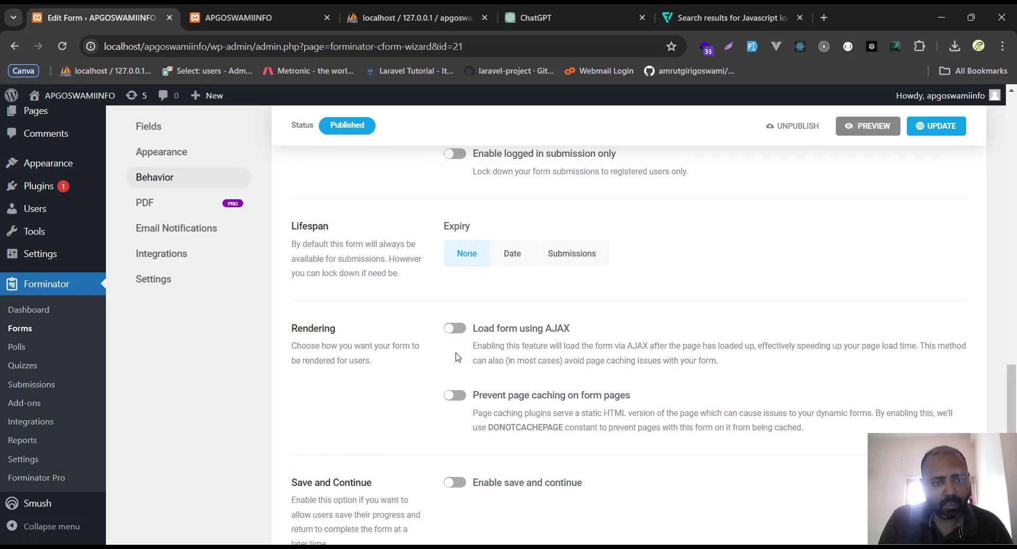
scroll(457, 356, down, 5)
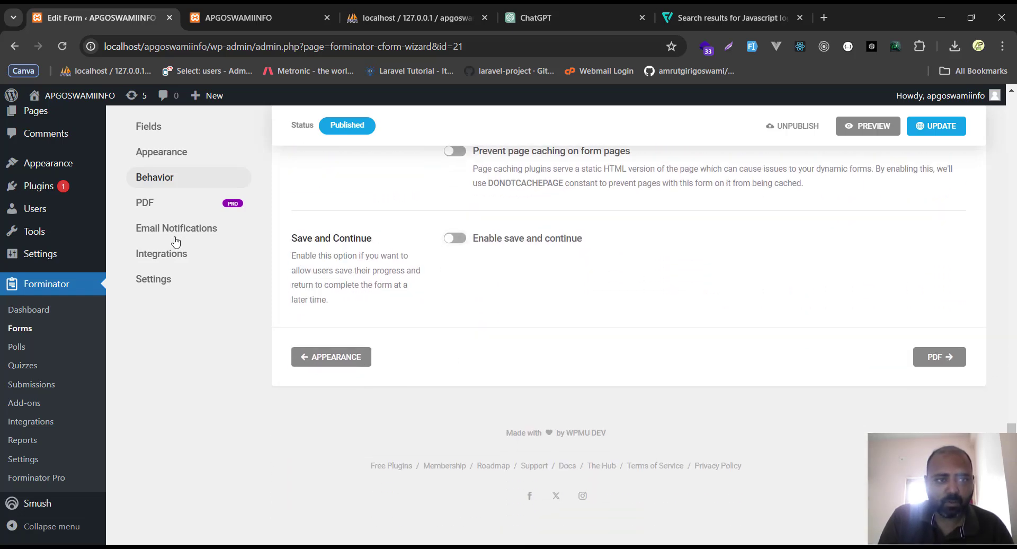
View the form's PDF, Email Notifications, Integrations and Settings sections in turn.
click(138, 202)
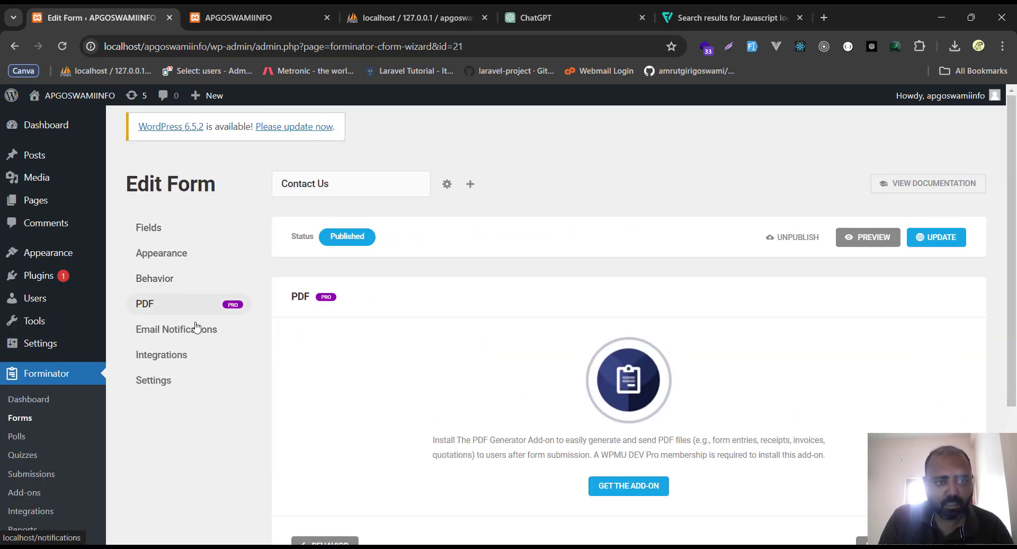
click(192, 330)
scroll(417, 381, down, 2)
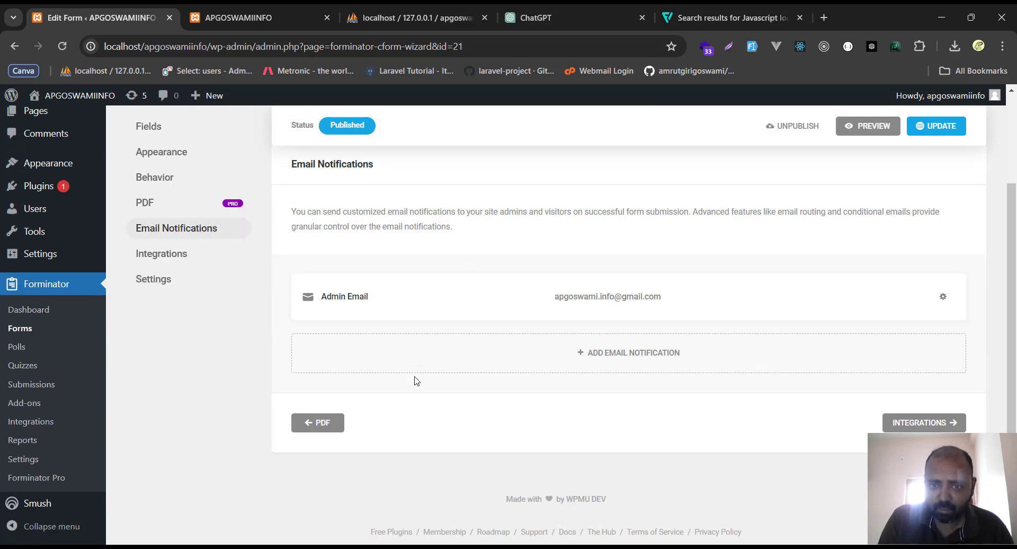
click(177, 254)
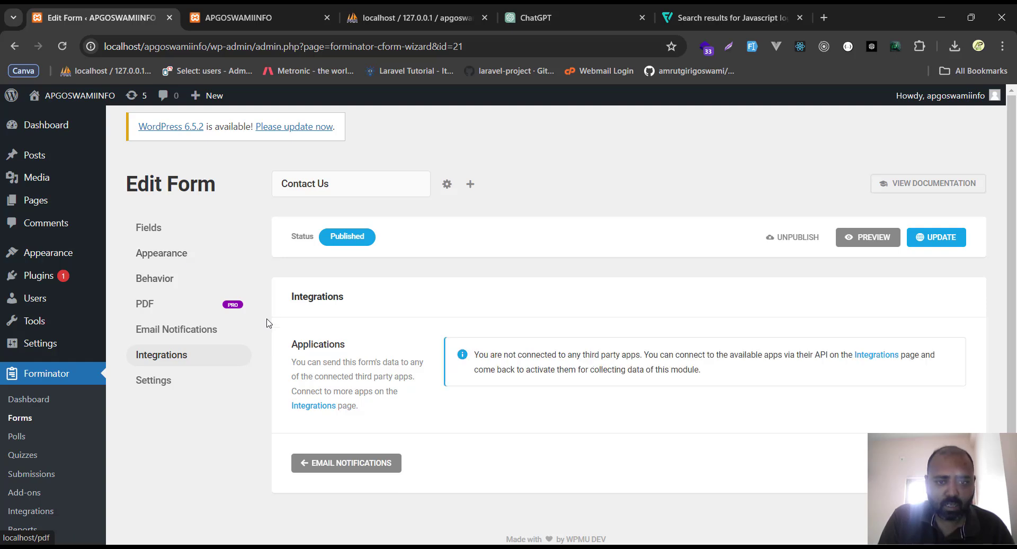
scroll(241, 362, down, 1)
scroll(241, 363, down, 1)
click(154, 278)
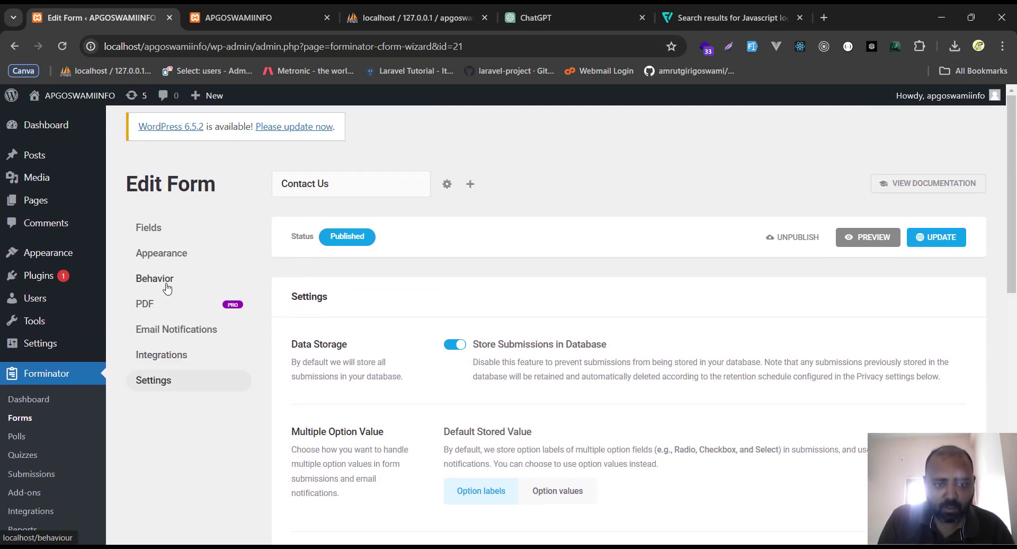